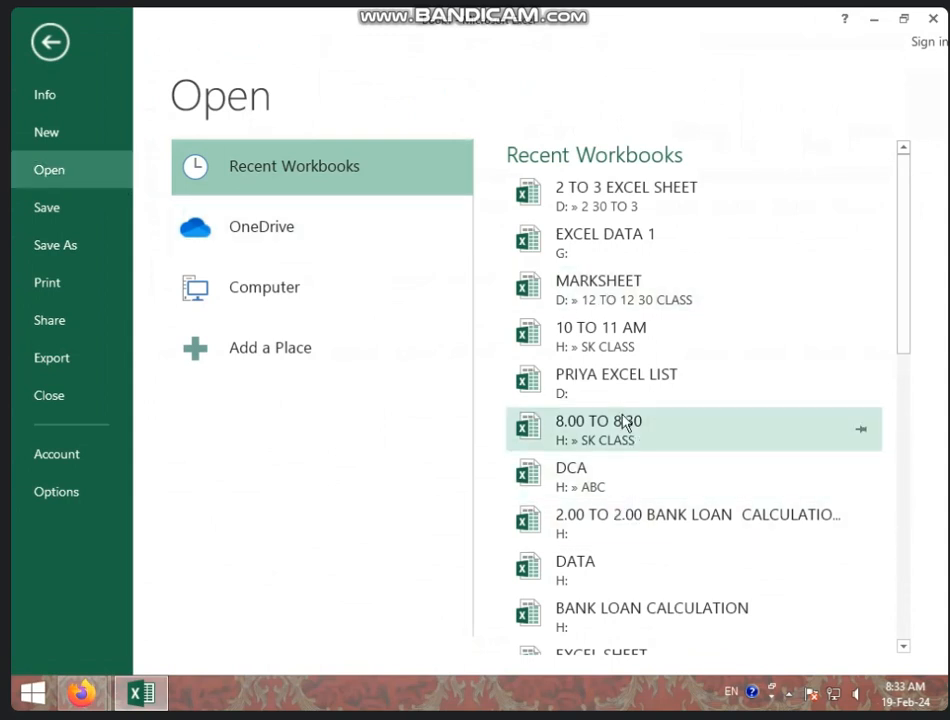
# Open the EXCEL LIST workbook stored on drive D from the recent workbooks
pyautogui.scroll(-1, 600, 430)
pyautogui.scroll(-1, 637, 525)
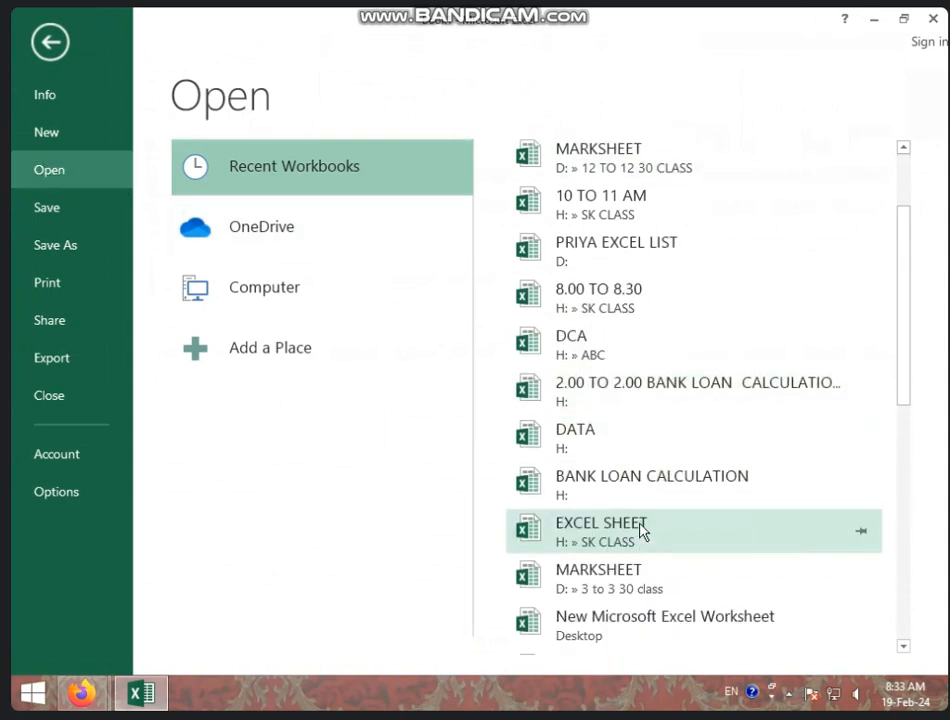
pyautogui.scroll(-2, 642, 536)
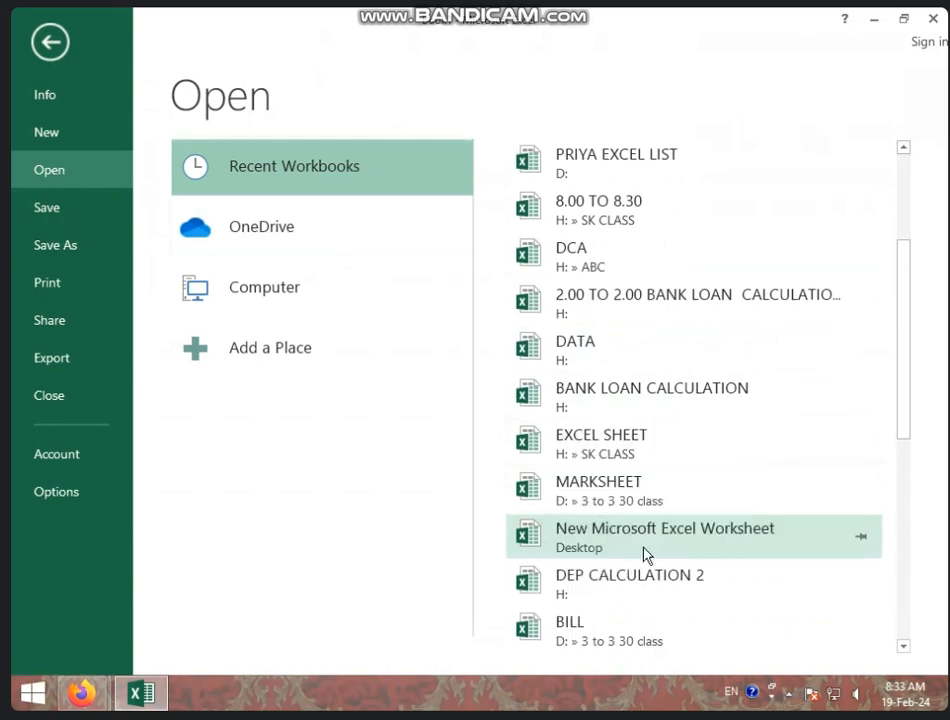
pyautogui.scroll(-1, 645, 557)
pyautogui.scroll(2, 645, 558)
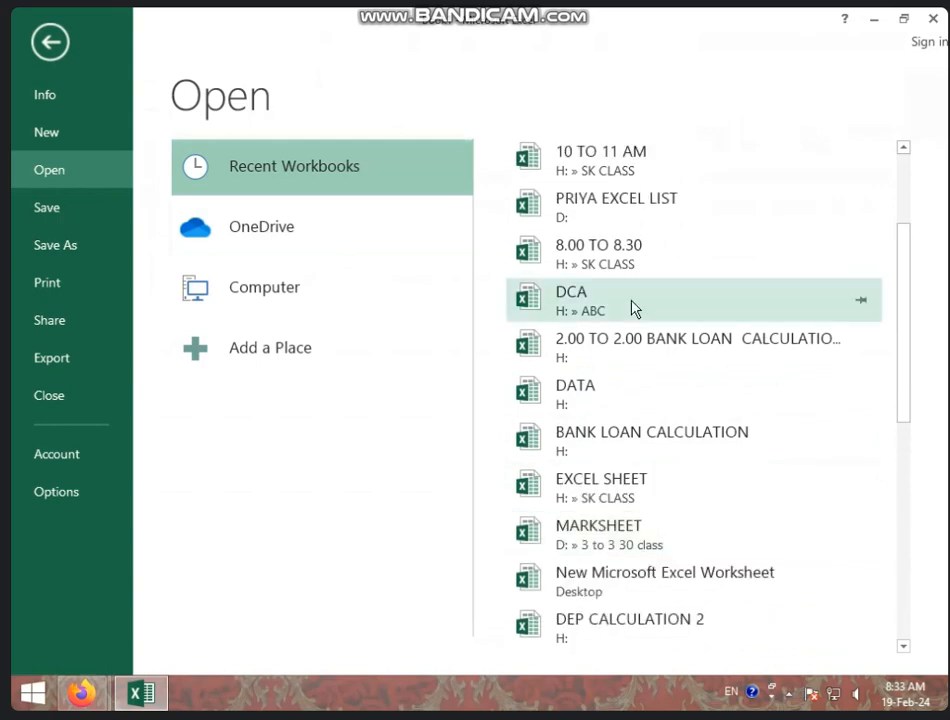
pyautogui.click(632, 244)
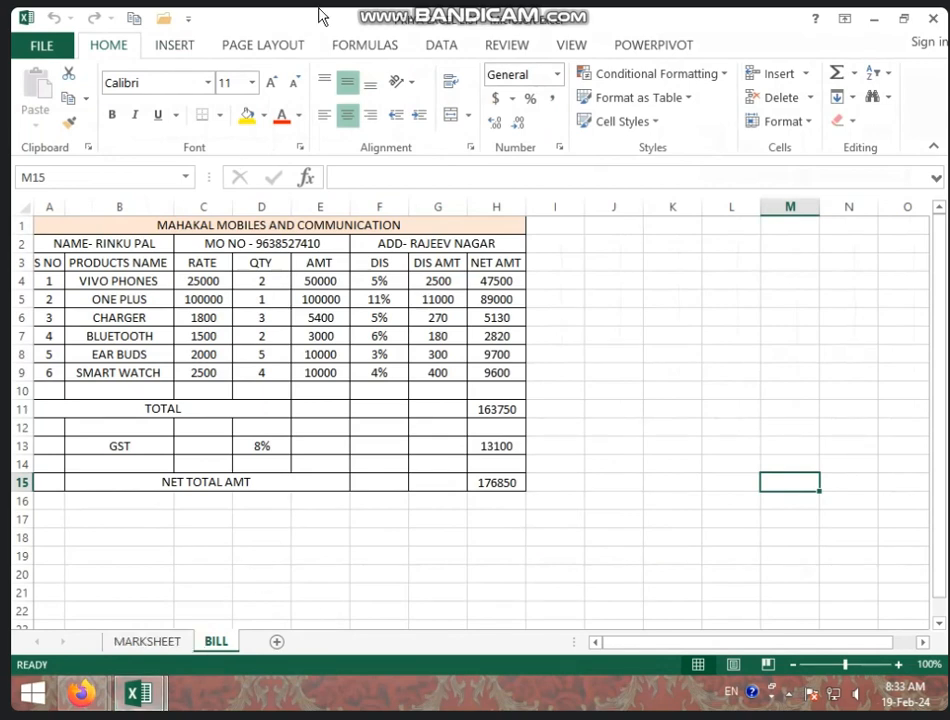
# Add a new worksheet after BILL and enter NAME in cell A1
pyautogui.click(172, 44)
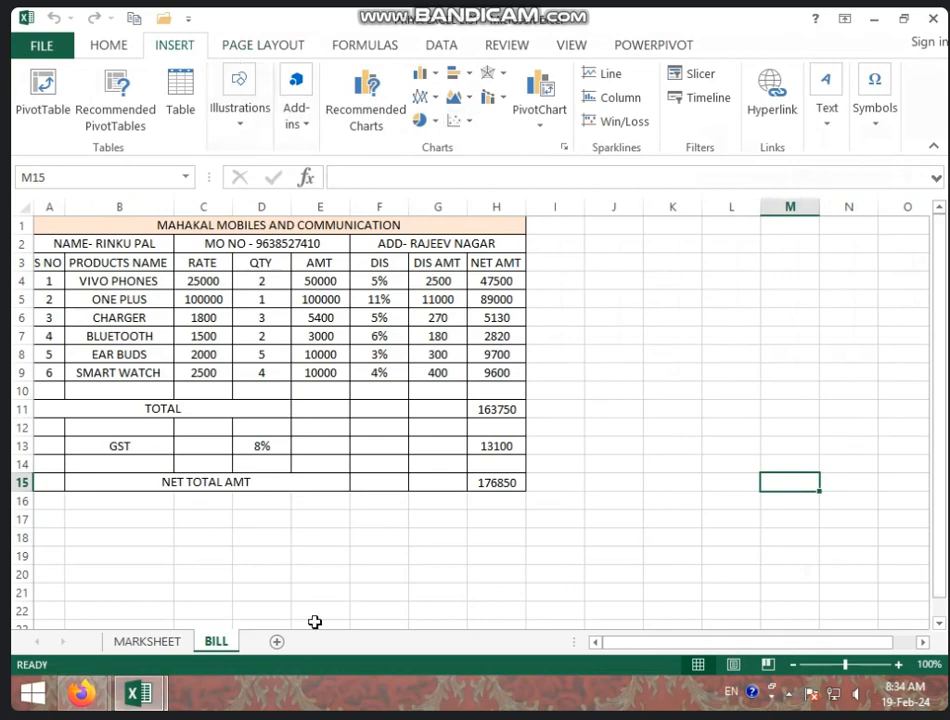
pyautogui.click(277, 642)
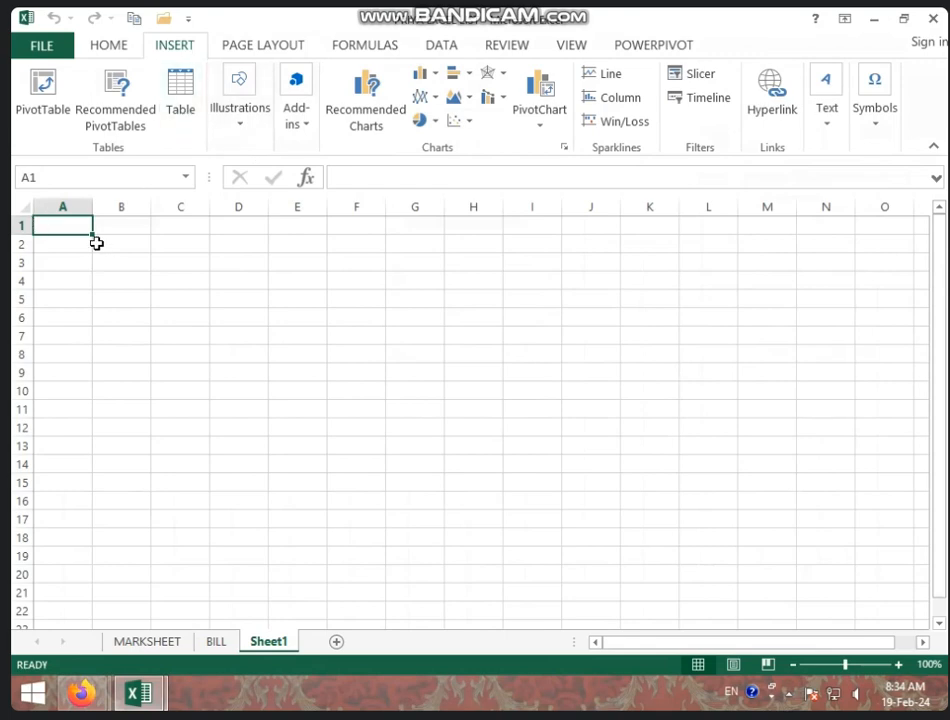
pyautogui.write('NAME')
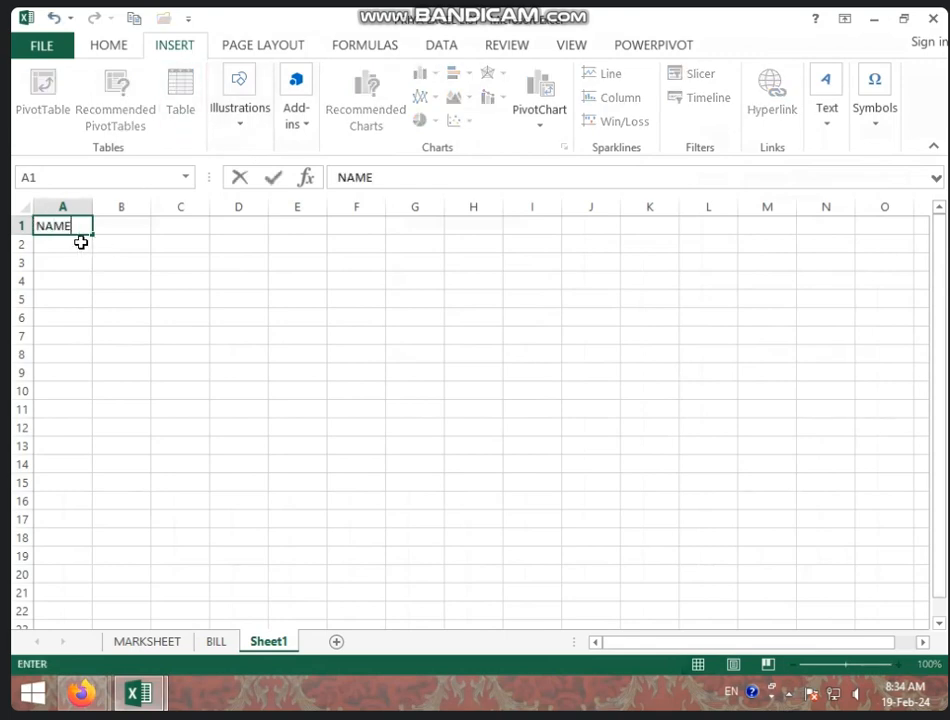
# Copy the S NO., STUDENT NAME and ROLL NO data (A4:C20) from MARKSHEET into Sheet1, starting at A1
pyautogui.click(130, 642)
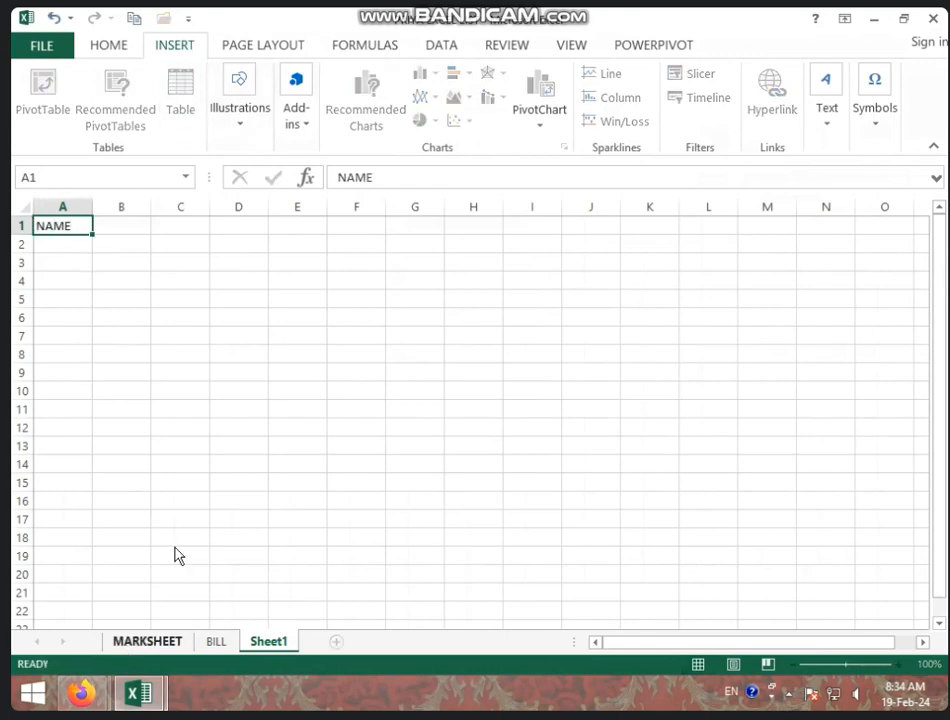
pyautogui.moveTo(50, 298); pyautogui.dragTo(263, 543)
pyautogui.hotkey('ctrl', 'c')
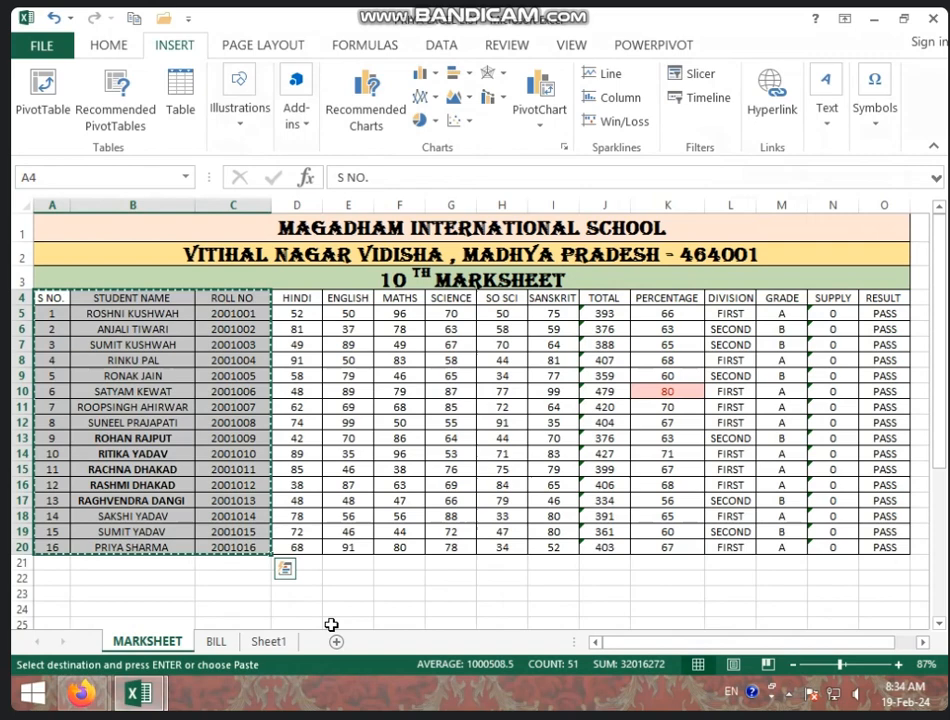
pyautogui.click(268, 641)
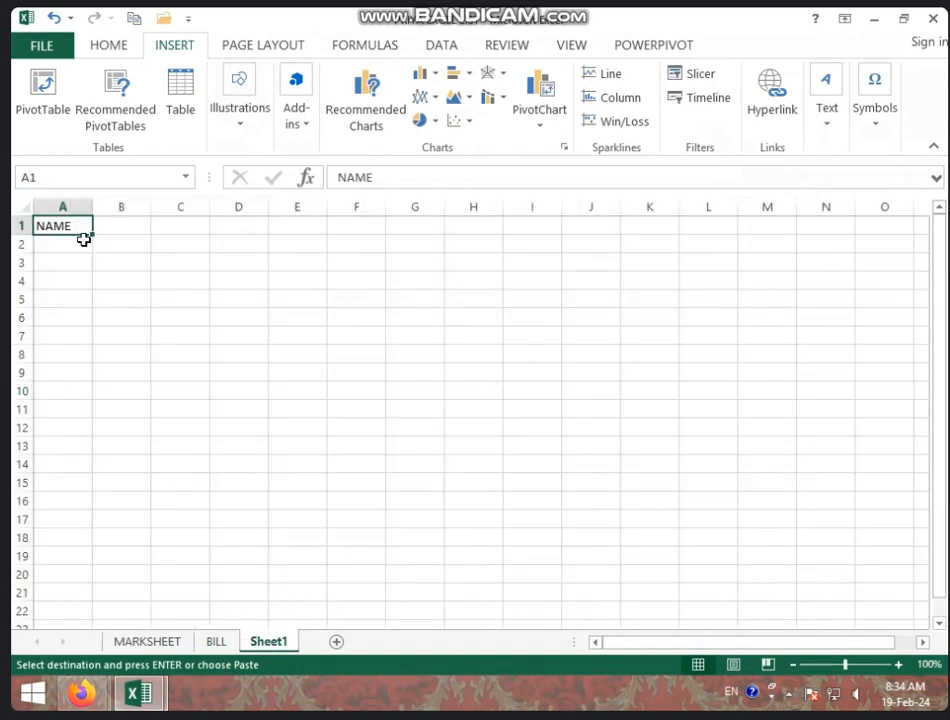
pyautogui.hotkey('ctrl', 'v')
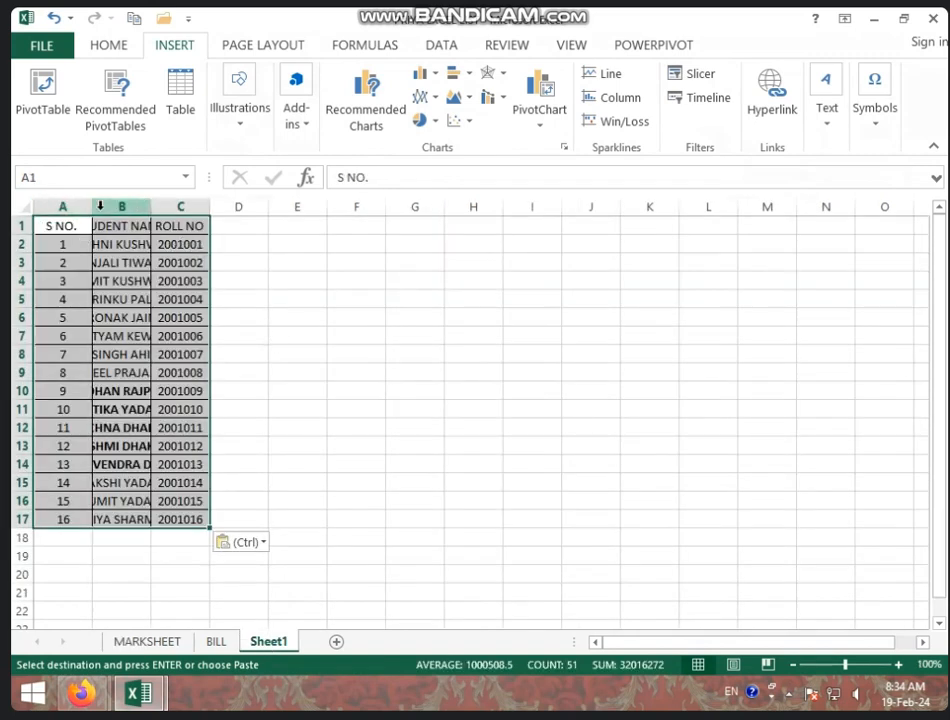
# Narrow the S NO. column and widen the STUDENT NAME and ROLL NO columns so their contents fit
pyautogui.click(190, 279)
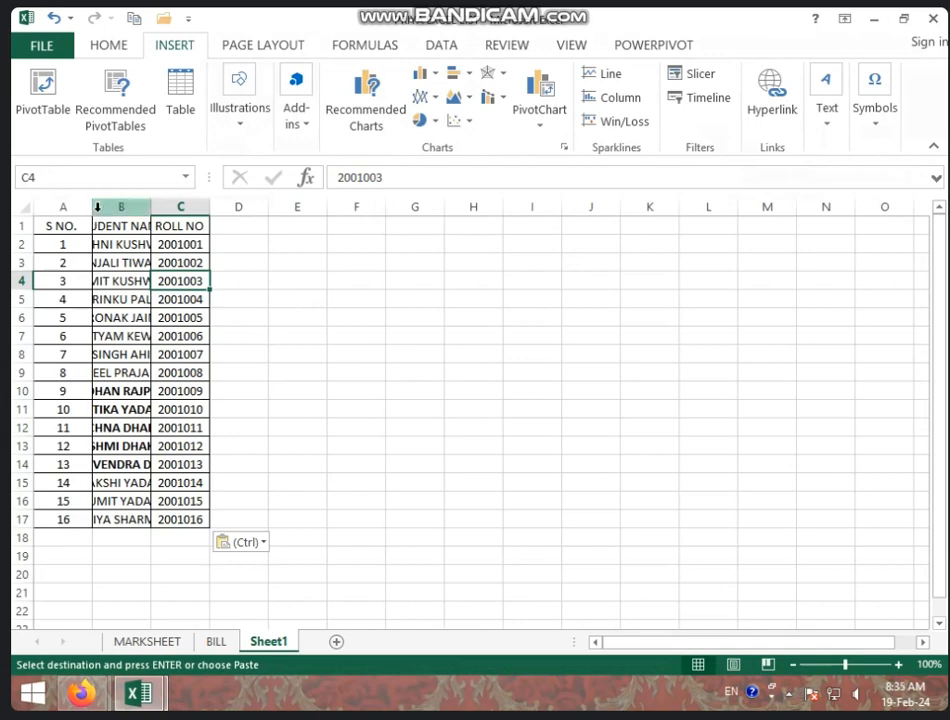
pyautogui.moveTo(91, 210); pyautogui.dragTo(91, 210)
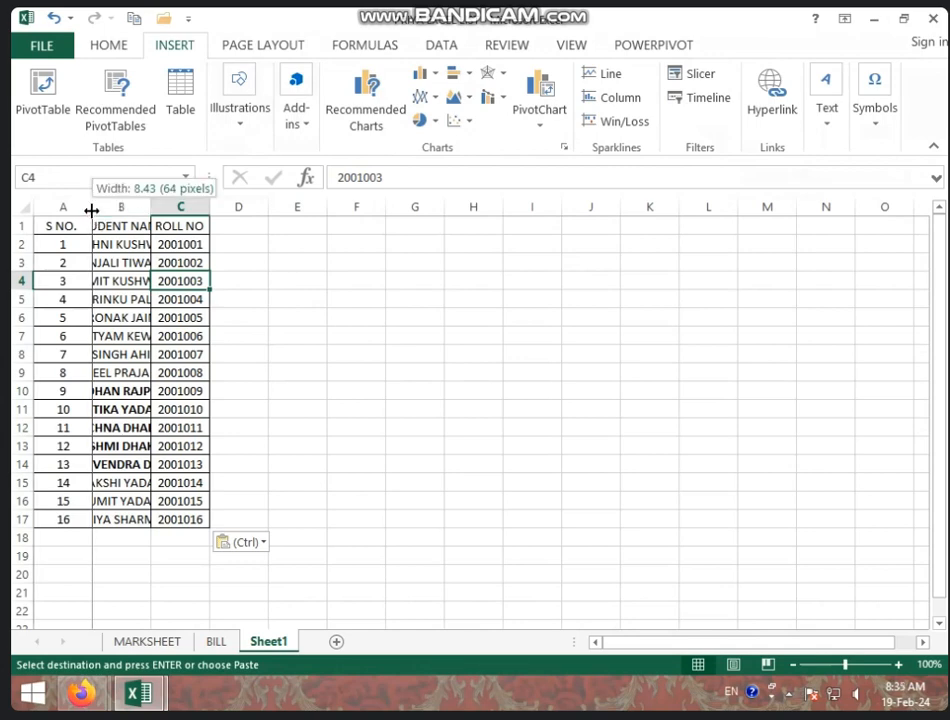
pyautogui.moveTo(91, 210); pyautogui.dragTo(72, 210)
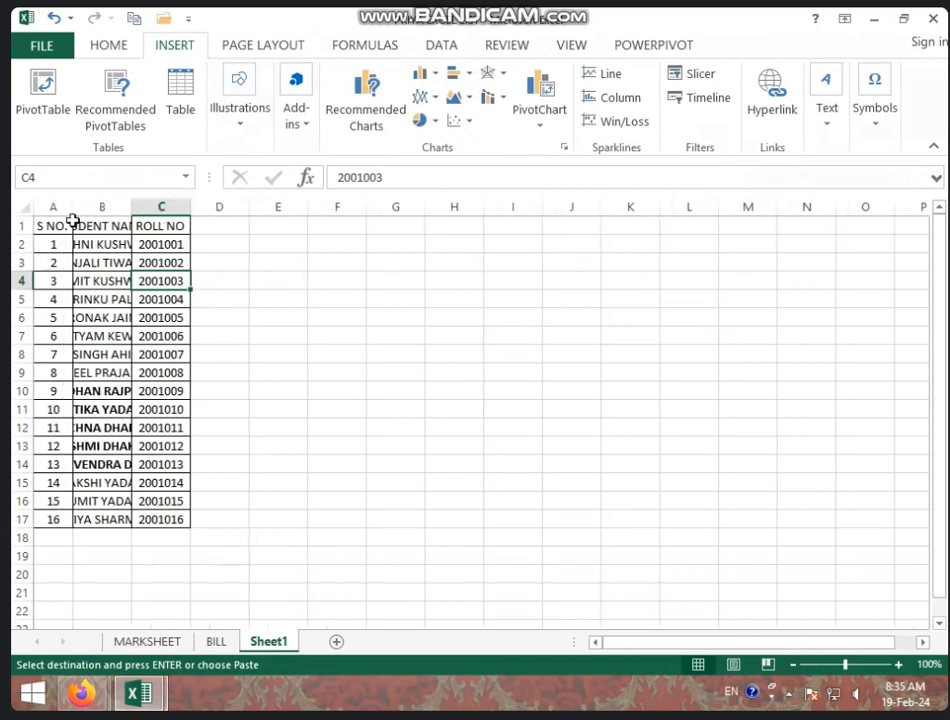
pyautogui.moveTo(132, 210); pyautogui.dragTo(219, 208)
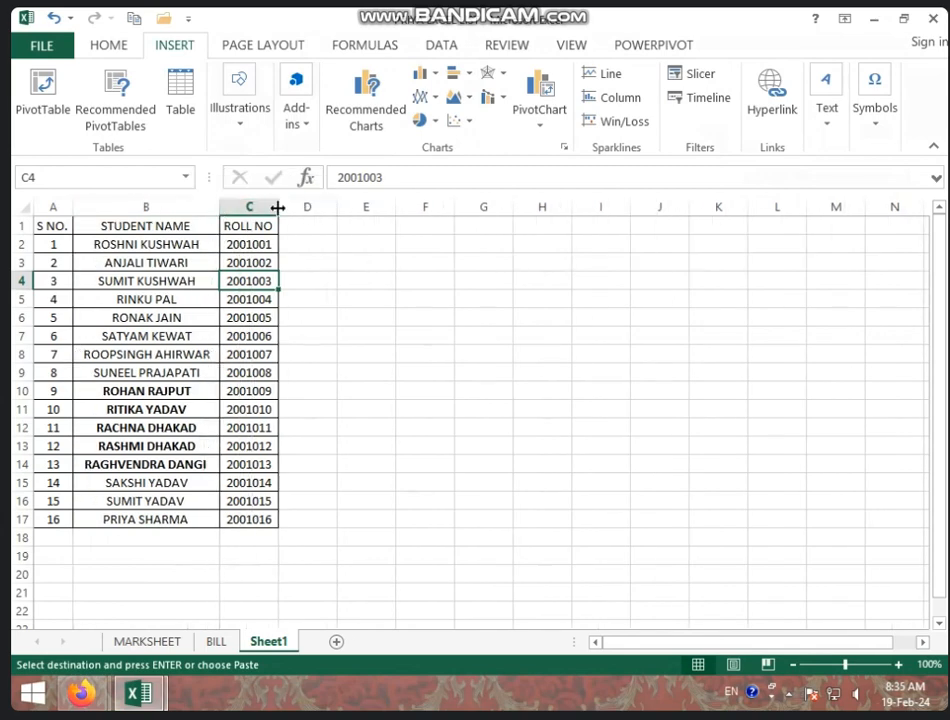
pyautogui.moveTo(278, 208); pyautogui.dragTo(301, 208)
# Create a table with headers from the student data in A1:C17
pyautogui.moveTo(55, 230); pyautogui.dragTo(265, 513)
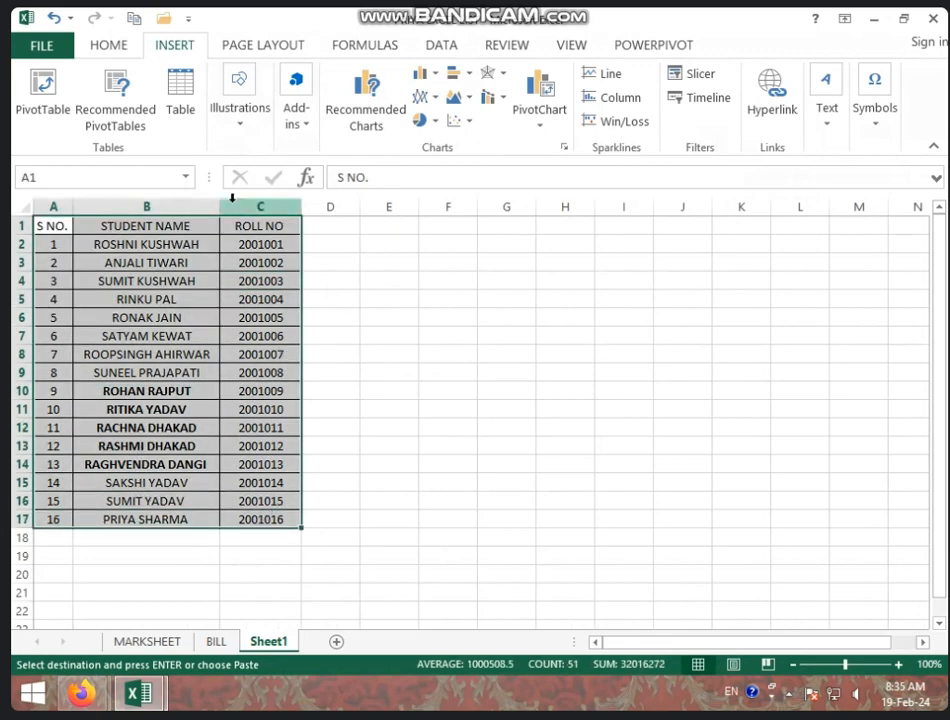
pyautogui.click(182, 108)
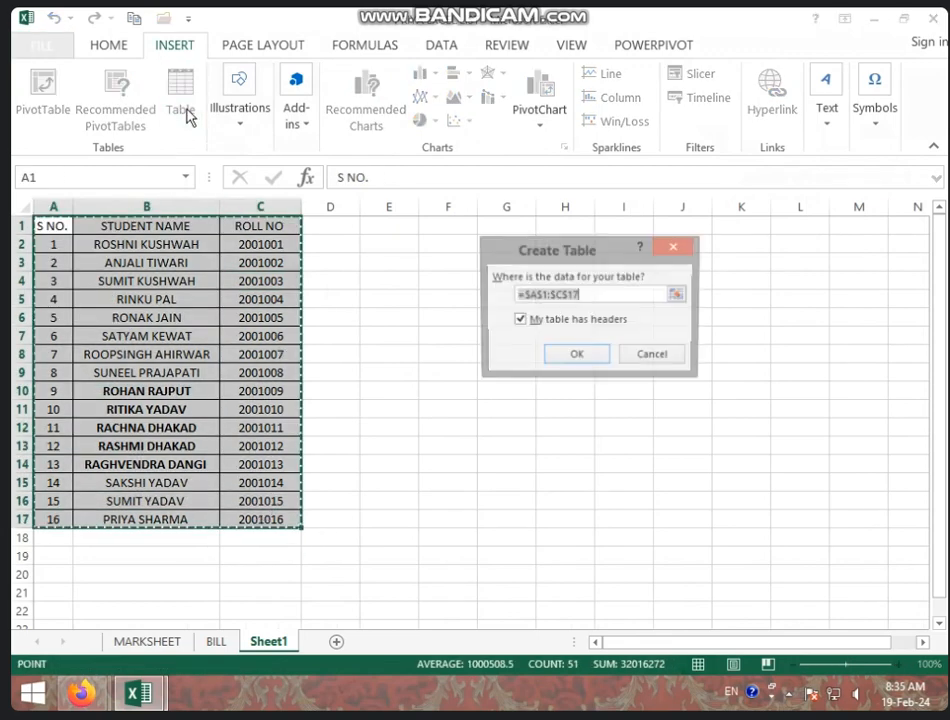
pyautogui.click(564, 358)
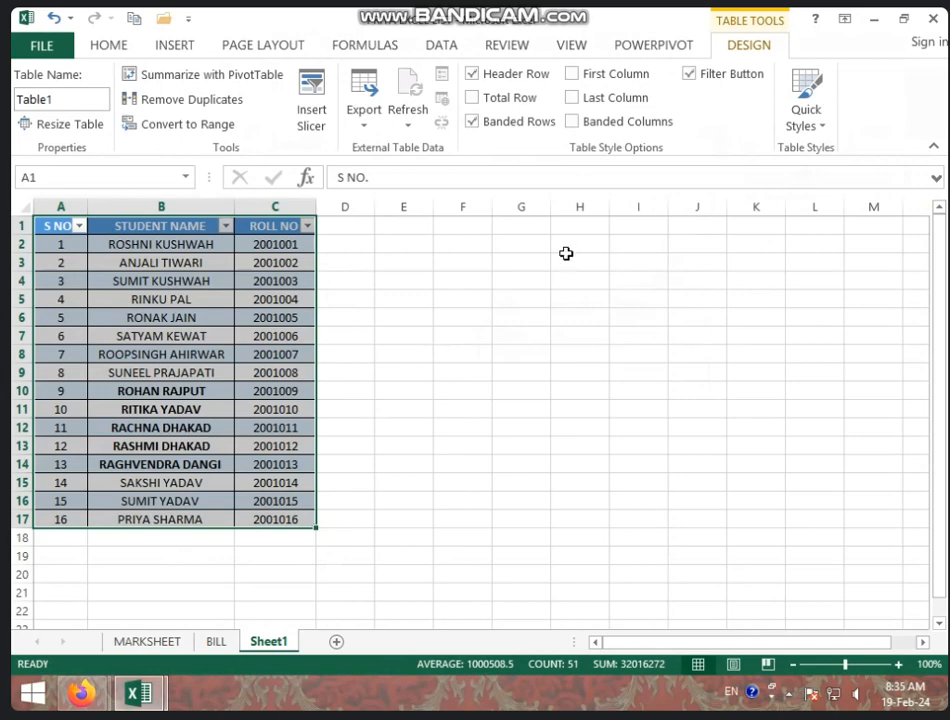
pyautogui.click(292, 392)
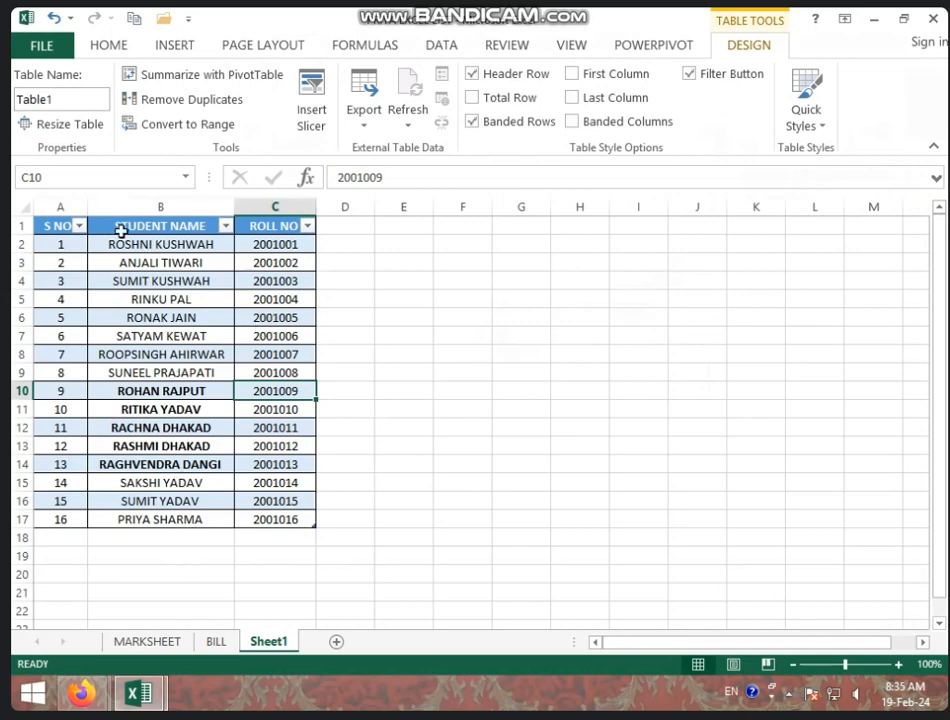
# Filter the S NO. column to exclude numbers 2, 4 and 5
pyautogui.click(79, 226)
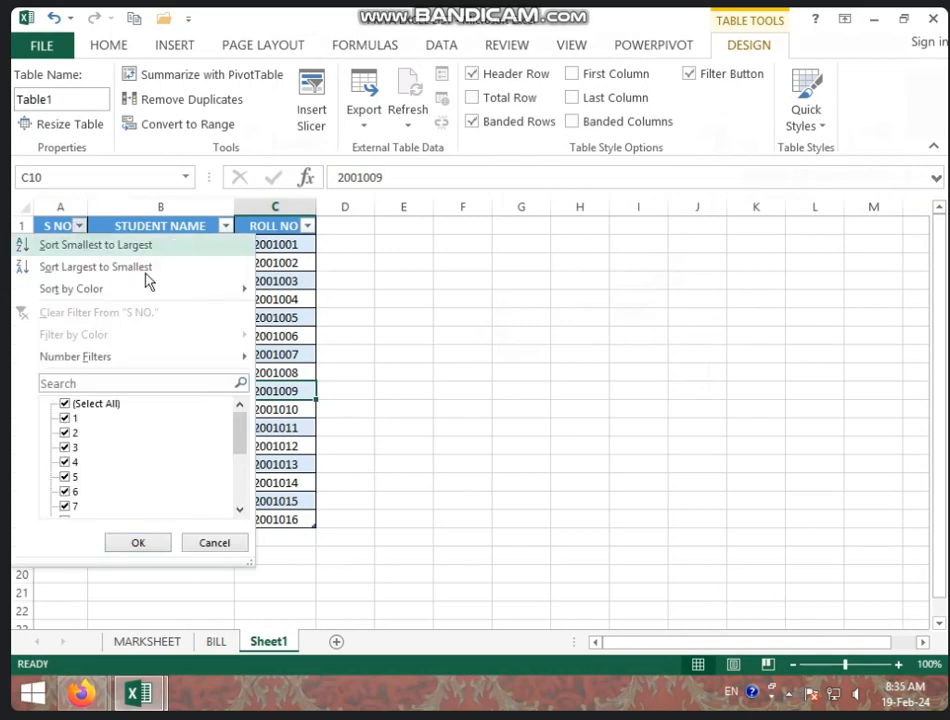
pyautogui.click(66, 432)
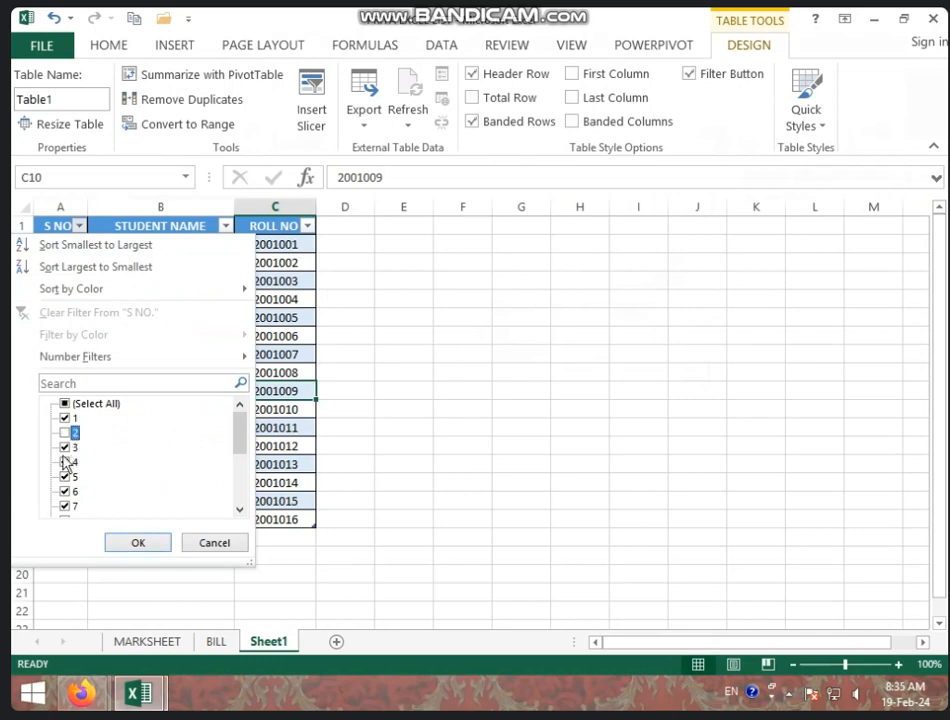
pyautogui.click(66, 462)
pyautogui.click(66, 477)
pyautogui.click(140, 545)
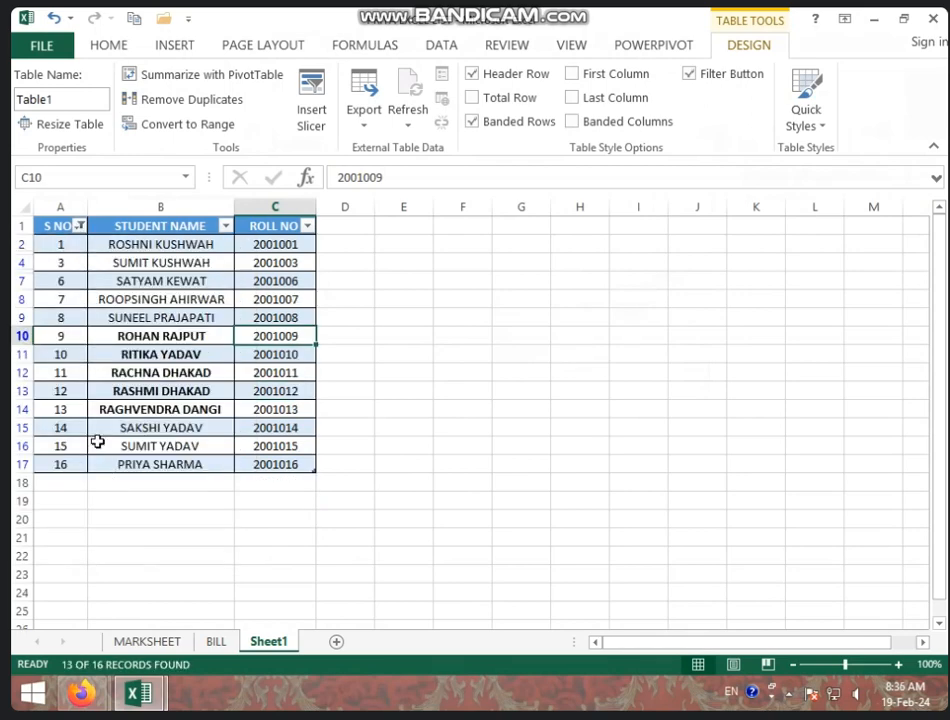
# Reselect all values in the S NO. filter to show every row
pyautogui.click(79, 226)
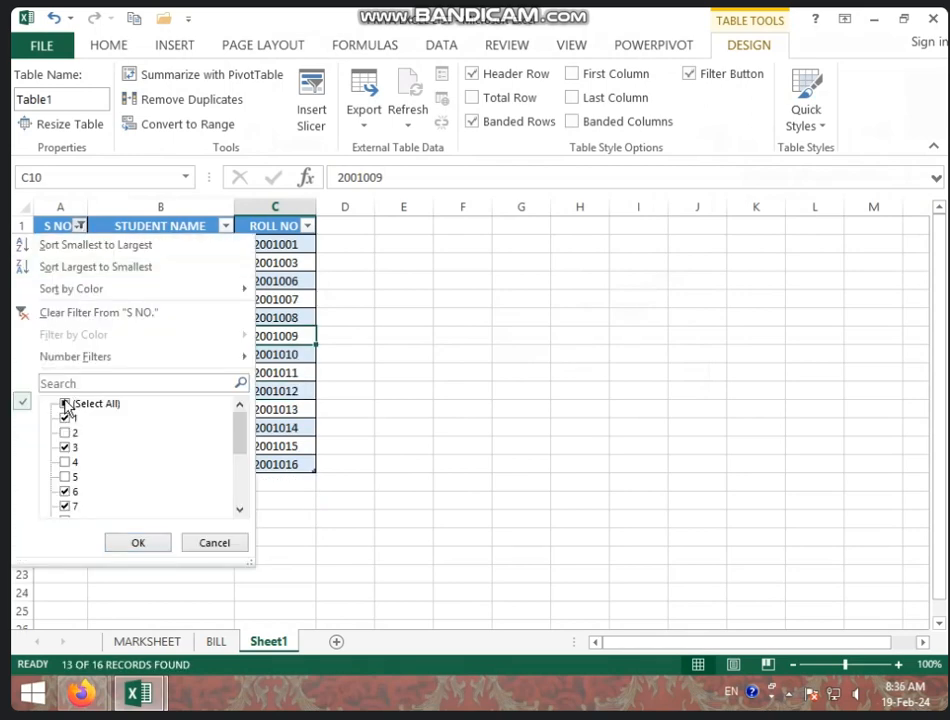
pyautogui.click(66, 405)
pyautogui.click(166, 547)
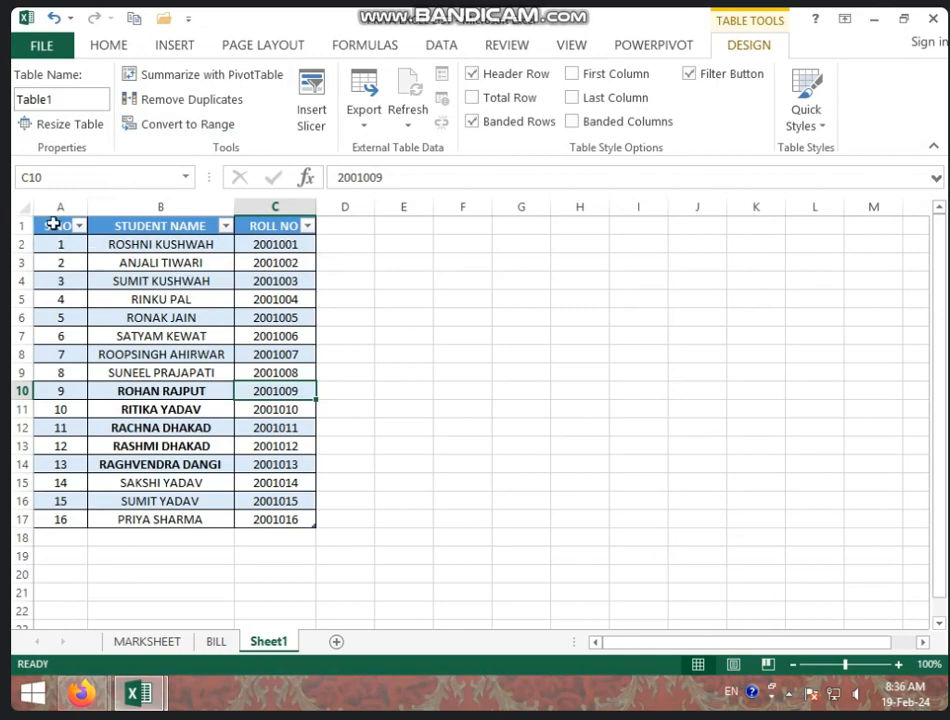
# Convert the student table on Sheet1 to a normal range
pyautogui.moveTo(53, 225); pyautogui.dragTo(272, 515)
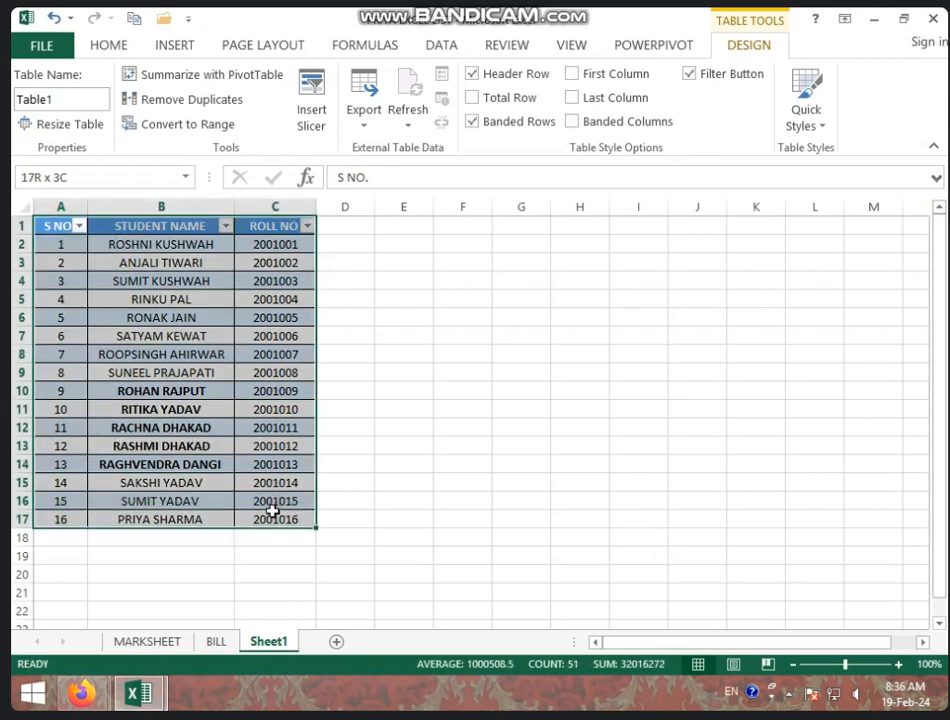
pyautogui.click(156, 143)
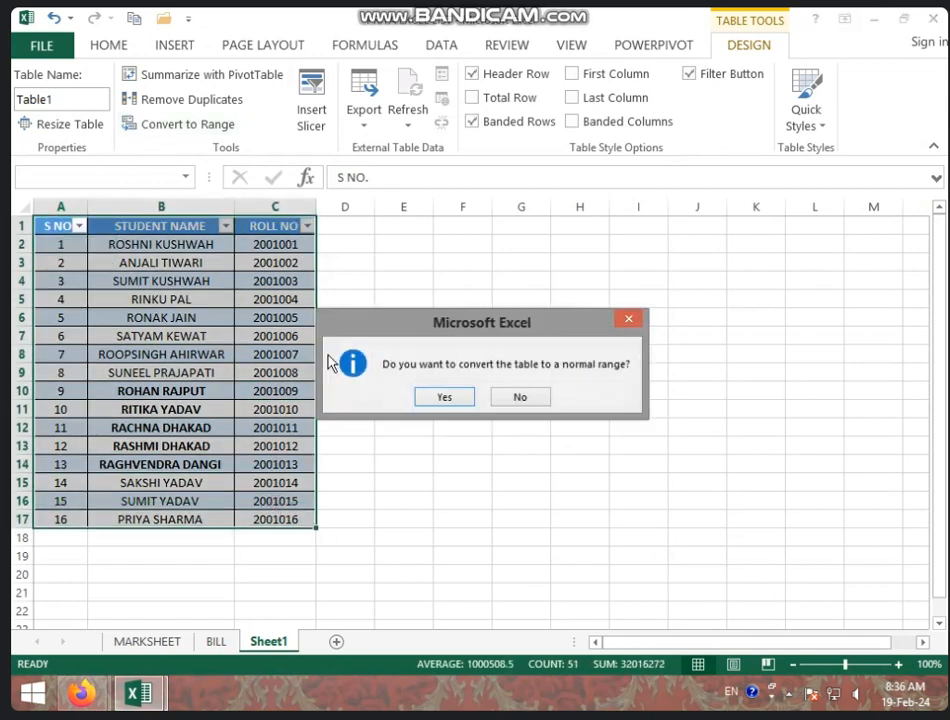
pyautogui.click(468, 402)
pyautogui.click(462, 354)
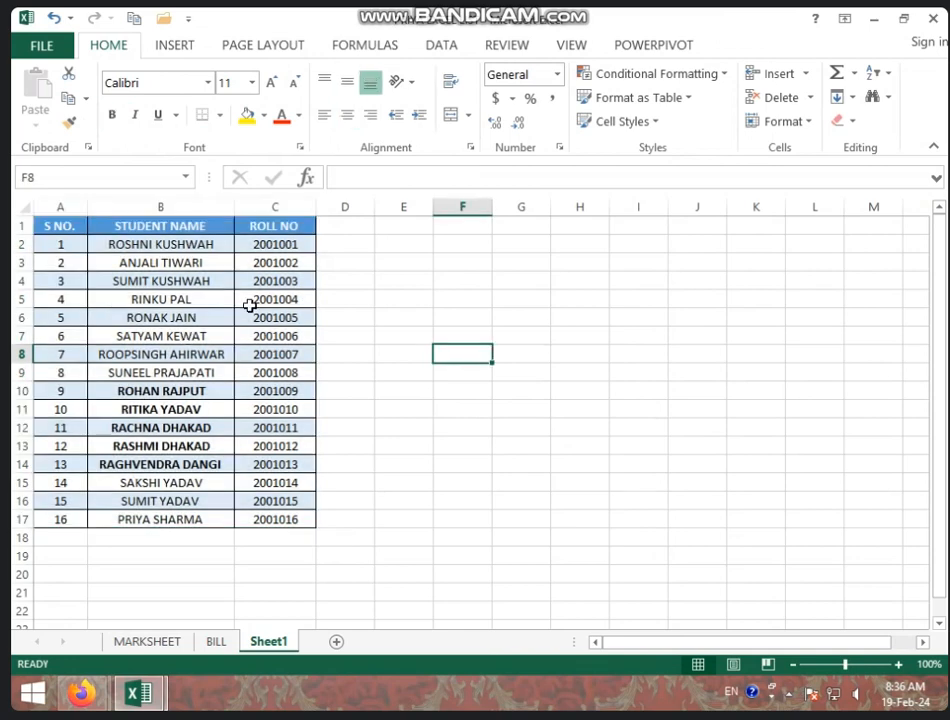
pyautogui.click(158, 338)
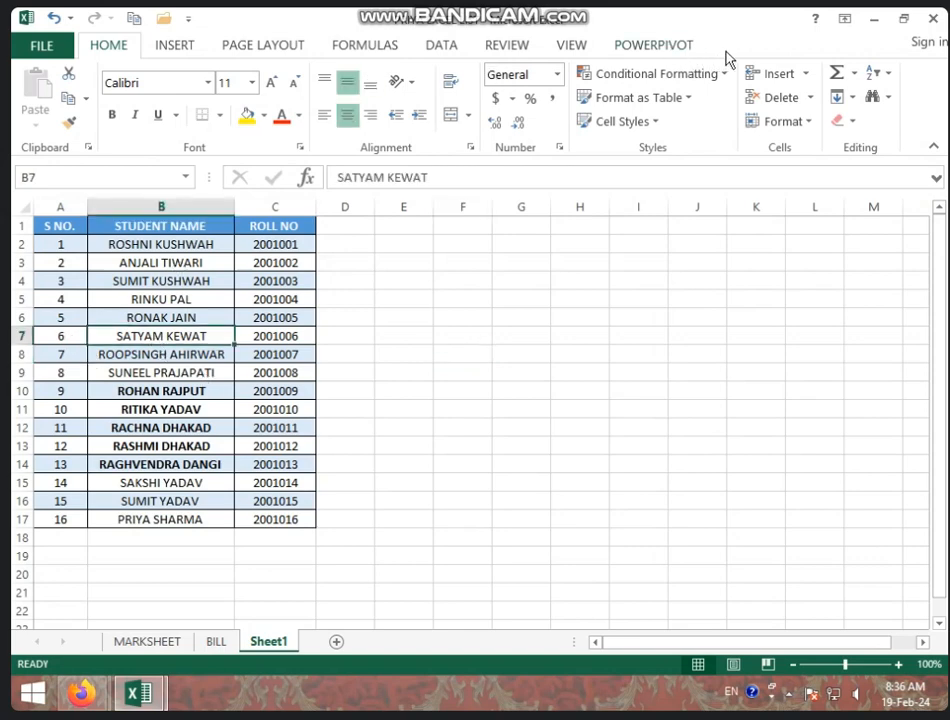
# Turn the student data range A1:C17 back into a table with headers
pyautogui.click(86, 232)
pyautogui.moveTo(87, 233); pyautogui.dragTo(263, 522)
pyautogui.click(167, 47)
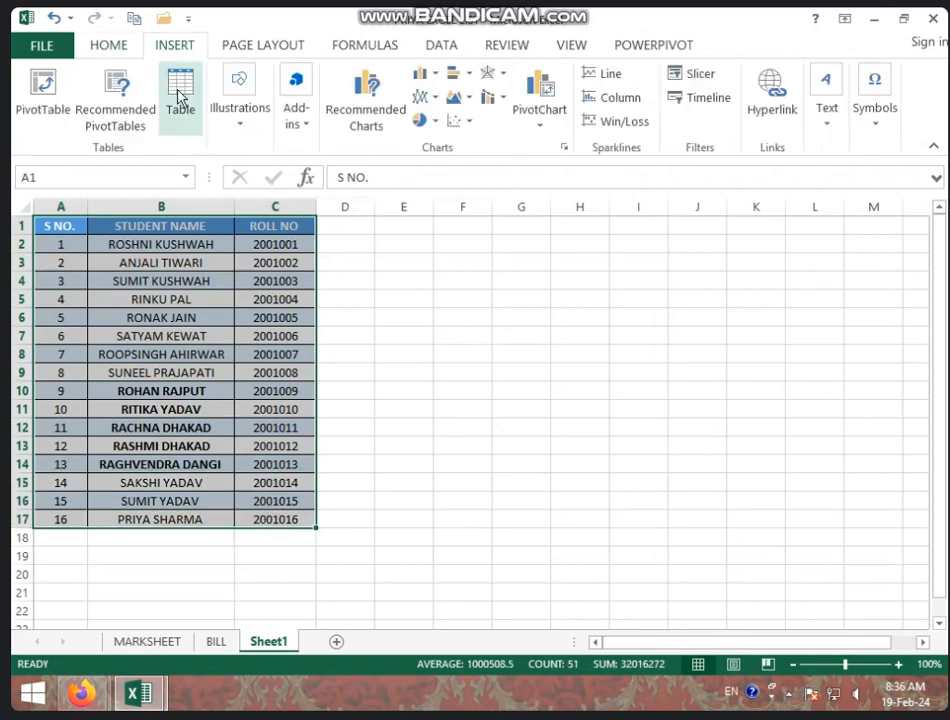
pyautogui.click(179, 96)
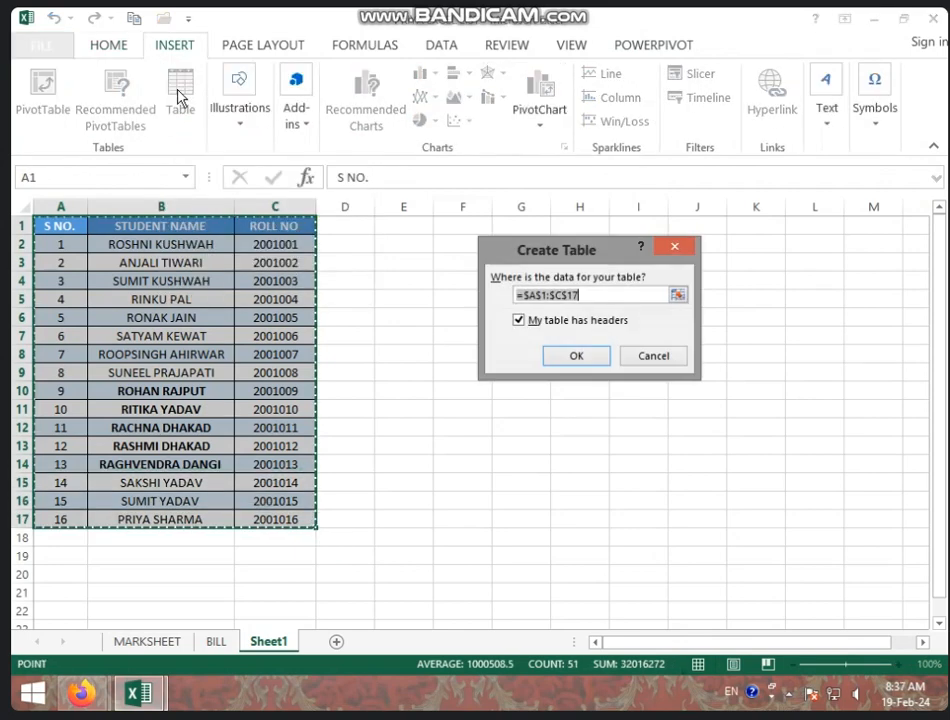
pyautogui.click(578, 359)
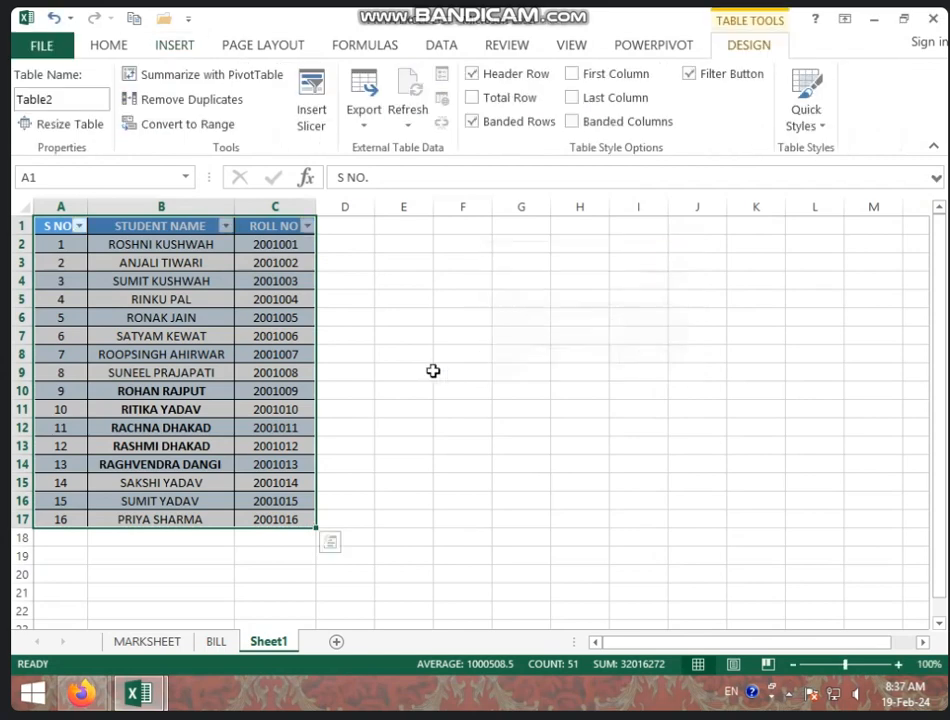
pyautogui.click(428, 371)
# Insert a slicer for the table's ROLL NO field and browse its list of roll numbers
pyautogui.click(276, 354)
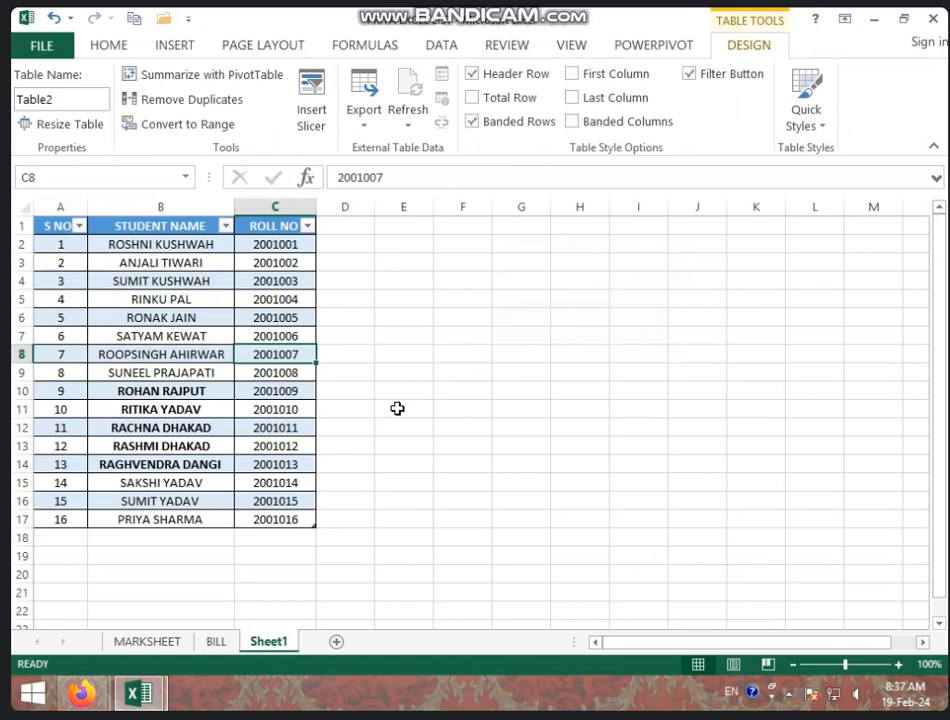
pyautogui.click(308, 118)
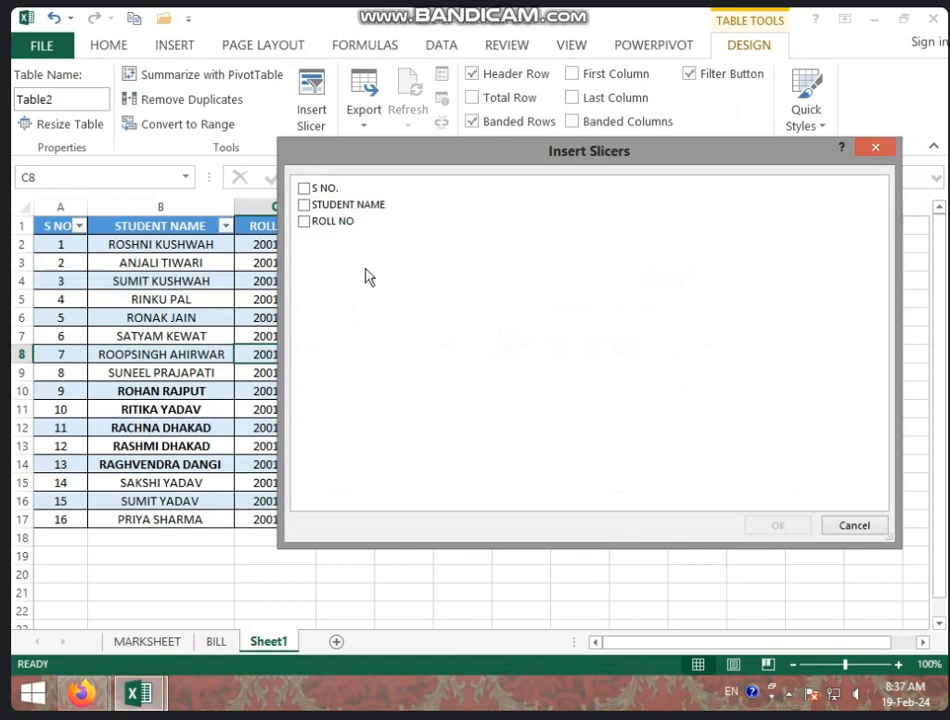
pyautogui.click(305, 221)
pyautogui.click(768, 522)
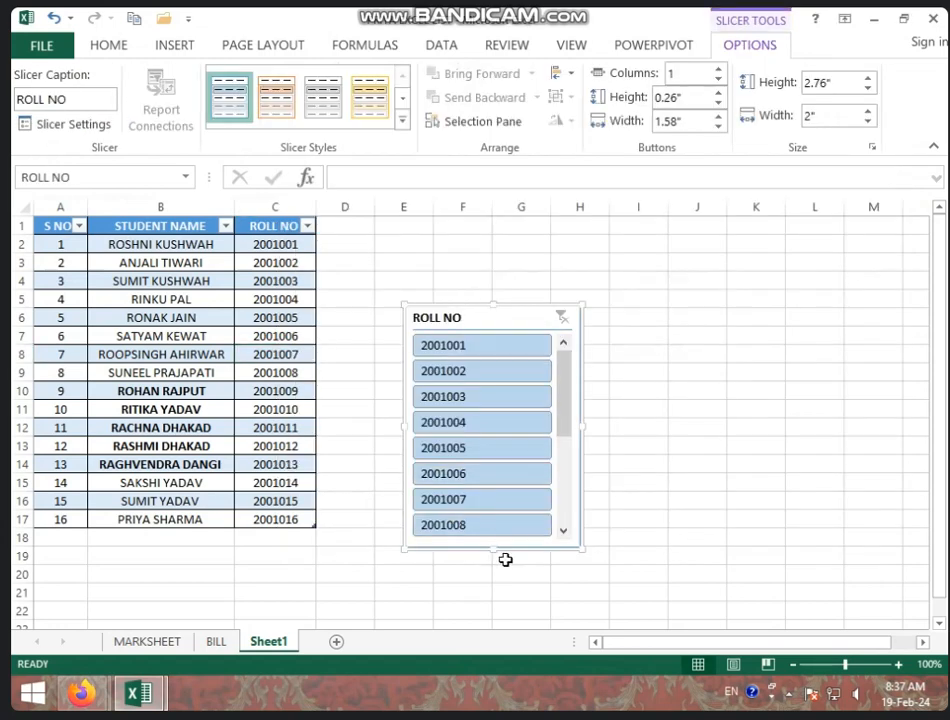
pyautogui.scroll(-4, 483, 456)
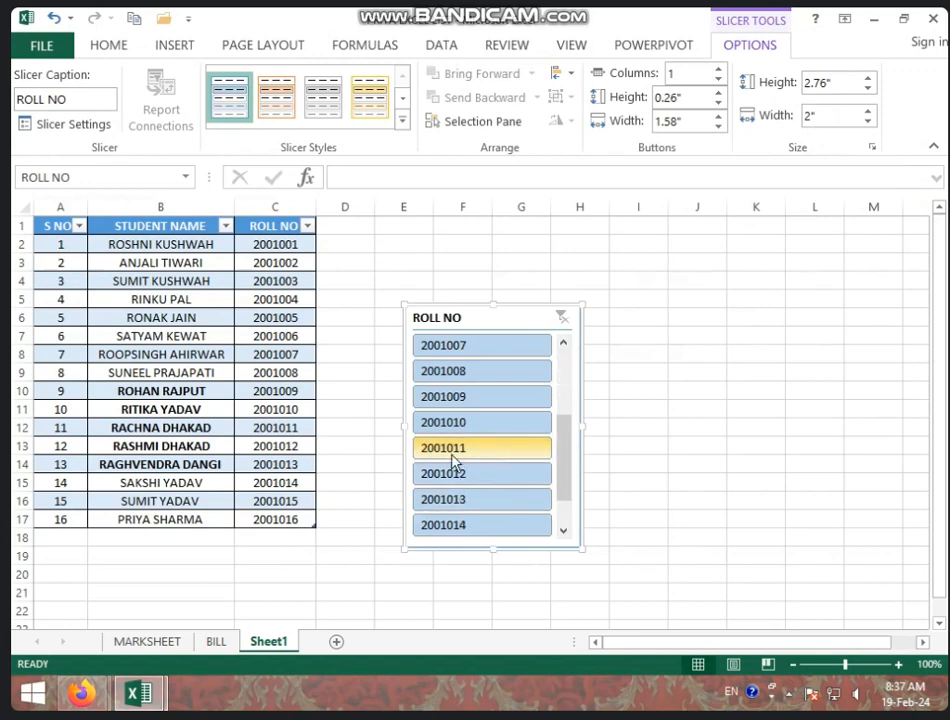
# Reposition the ROLL NO slicer and use it to filter the table to the students numbered 12, 9, 1, 2 and 1 in turn
pyautogui.click(450, 424)
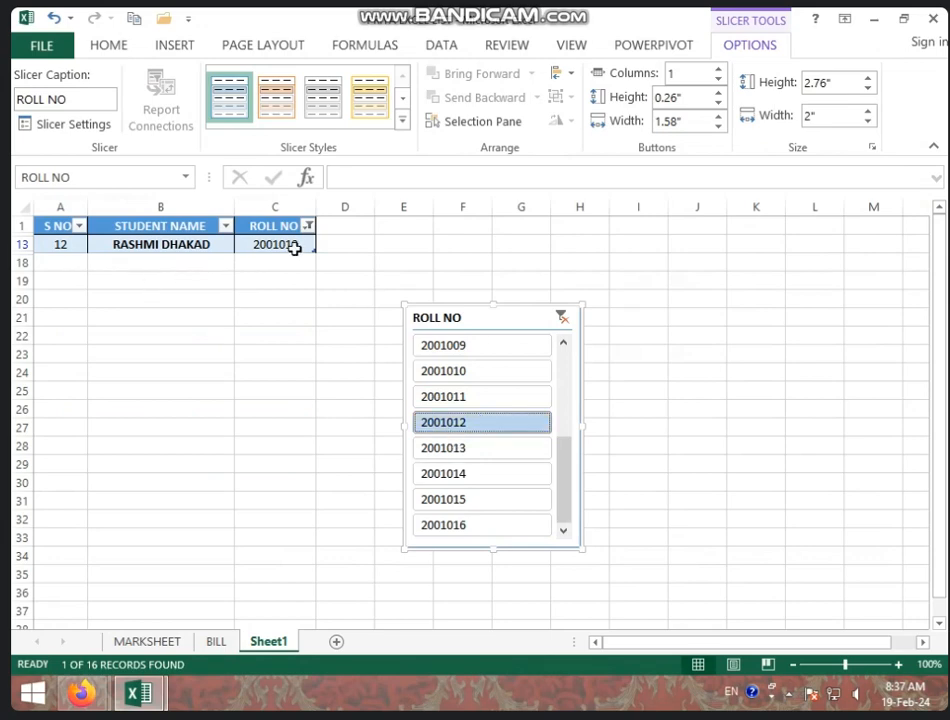
pyautogui.click(459, 348)
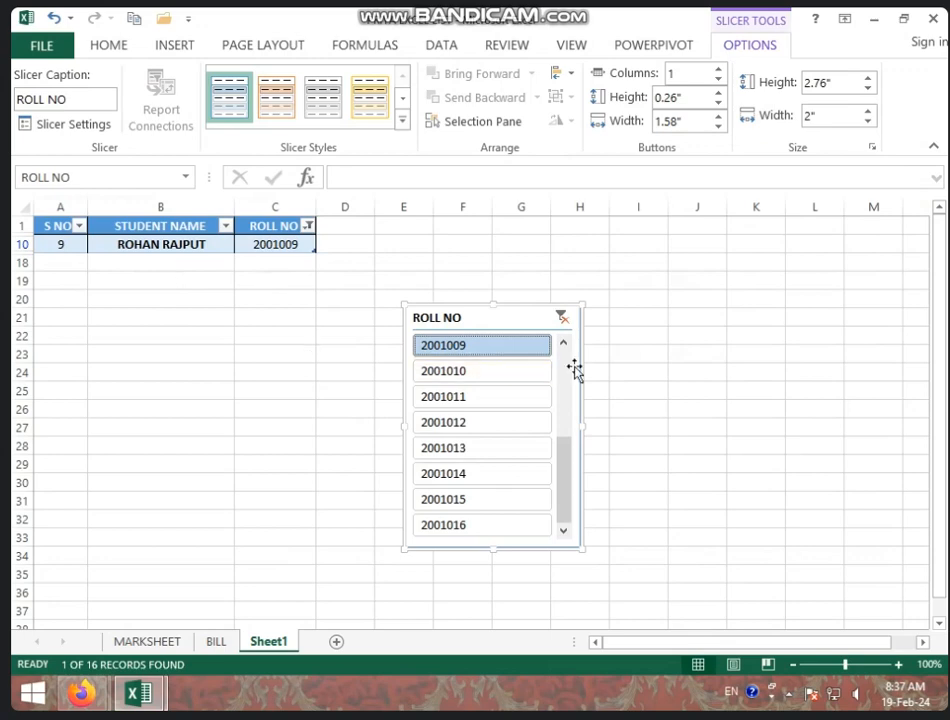
pyautogui.moveTo(575, 371); pyautogui.dragTo(563, 329)
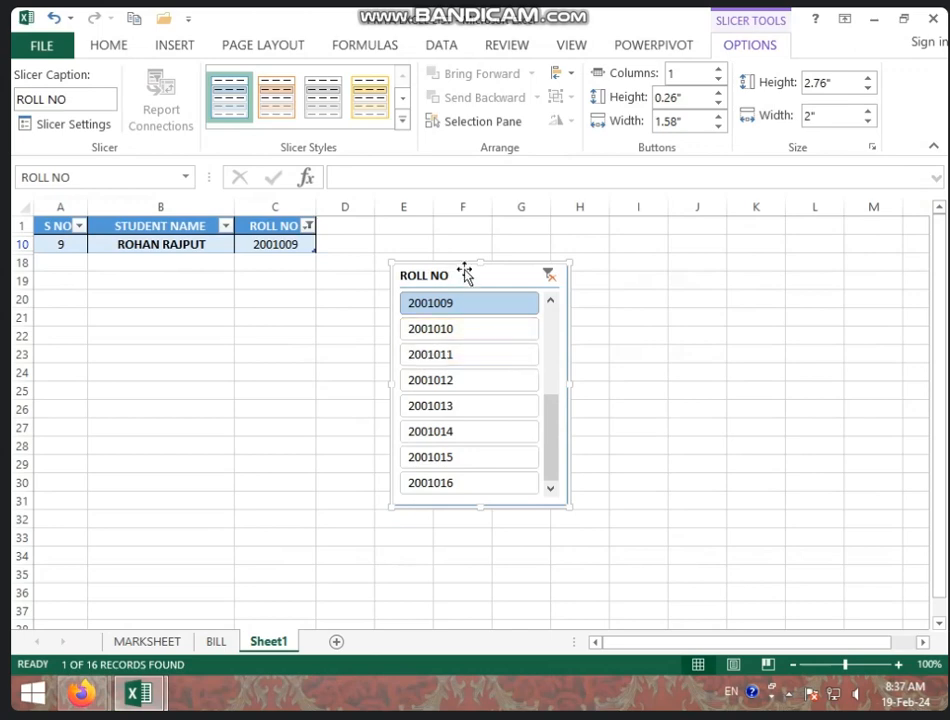
pyautogui.click(549, 330)
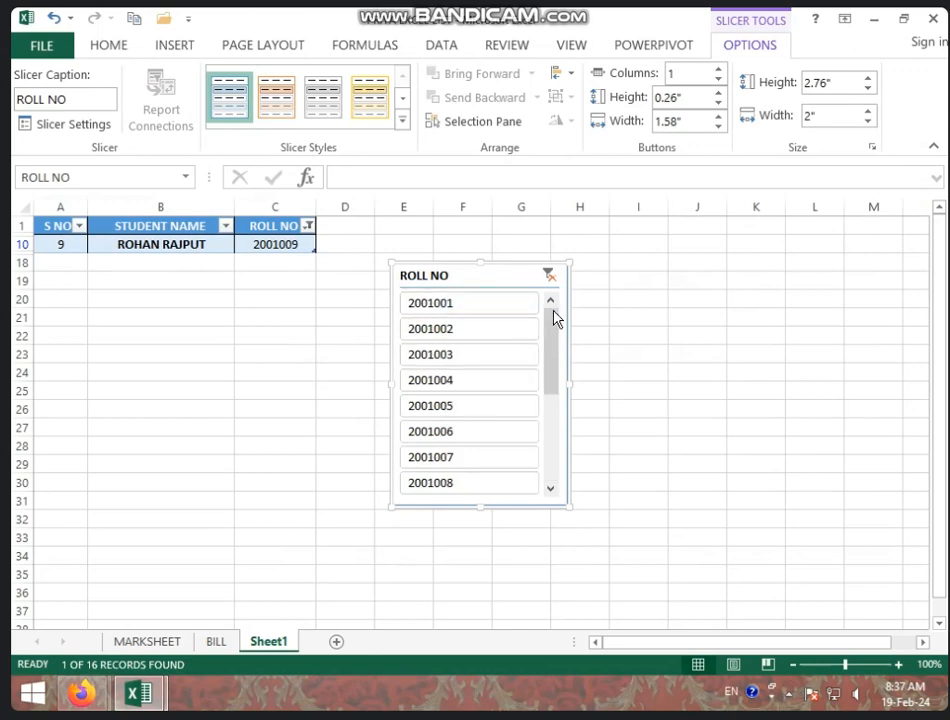
pyautogui.click(492, 305)
pyautogui.click(497, 328)
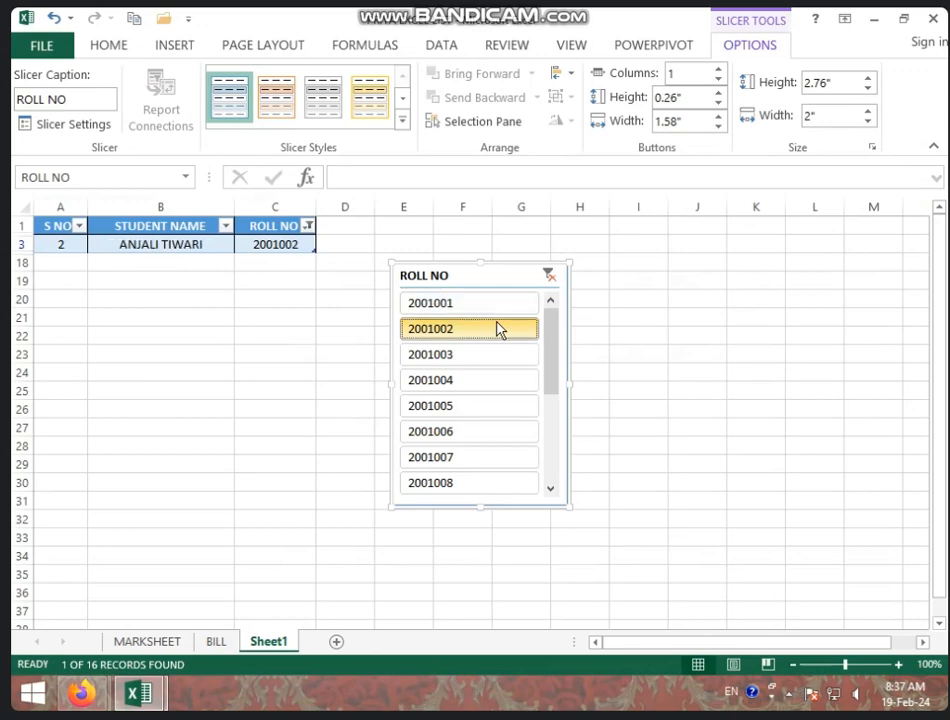
pyautogui.click(495, 305)
# Clear the ROLL NO slicer's filter and delete the slicer from Sheet1
pyautogui.click(548, 276)
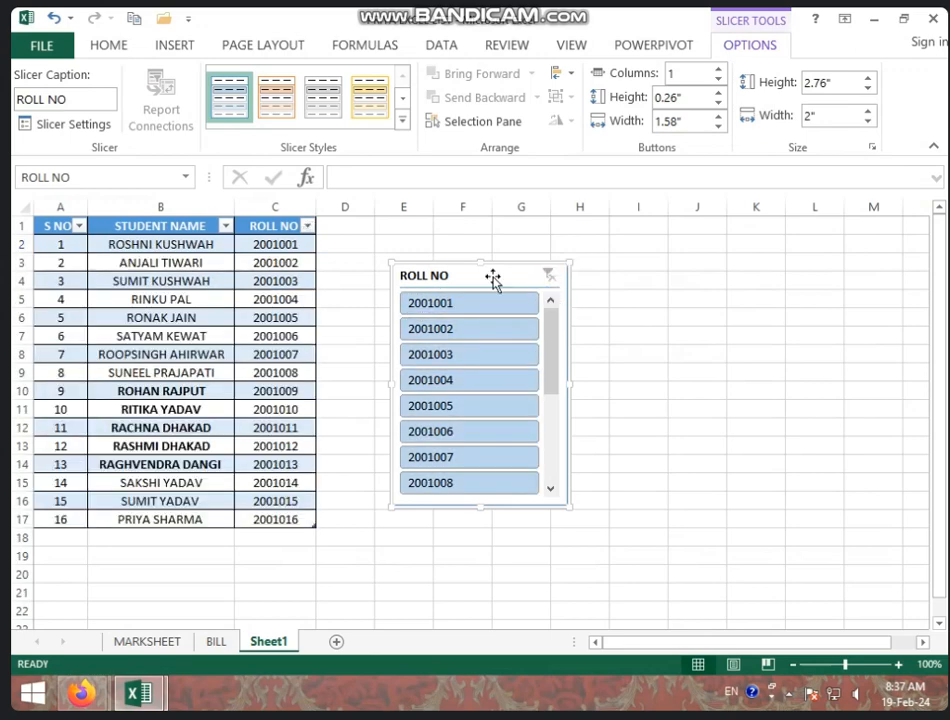
pyautogui.press('Delete')
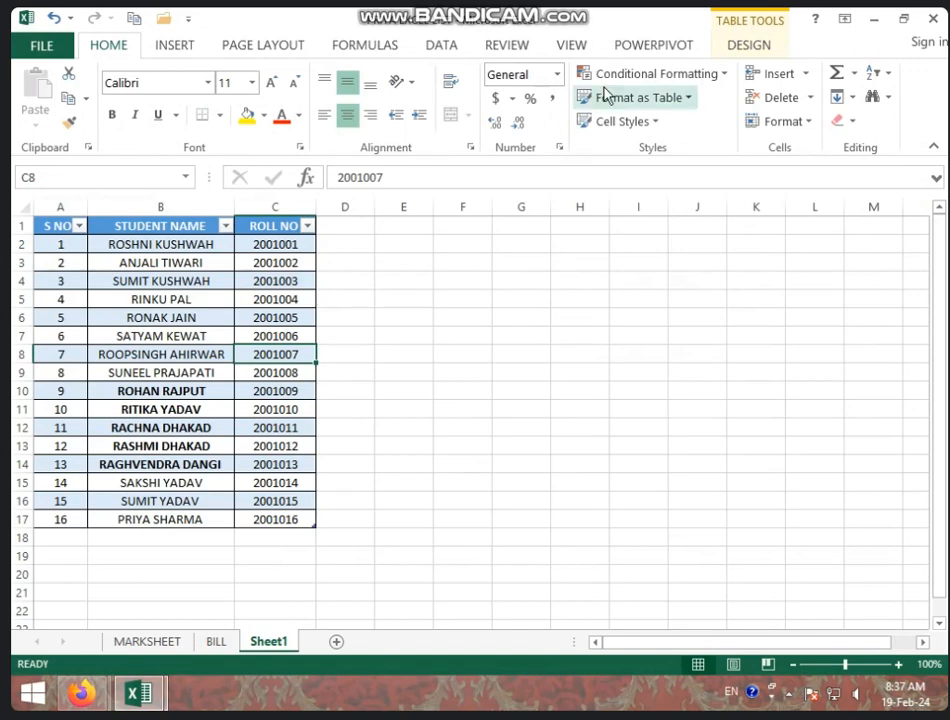
# Look over the table's export and refresh options and the Office account sign-in page
pyautogui.click(759, 48)
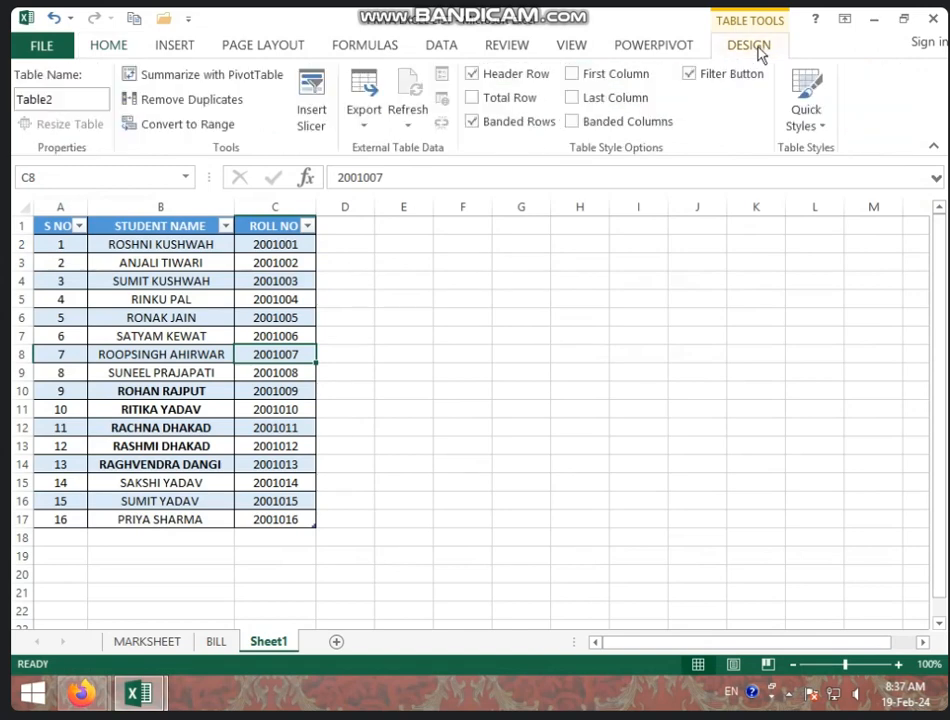
pyautogui.click(375, 125)
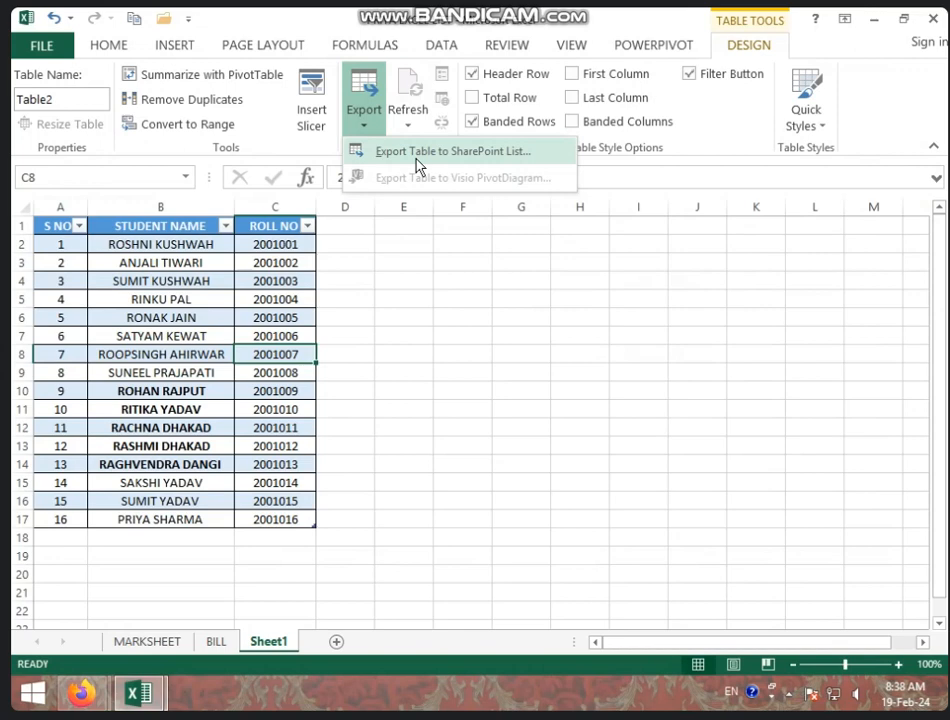
pyautogui.click(62, 44)
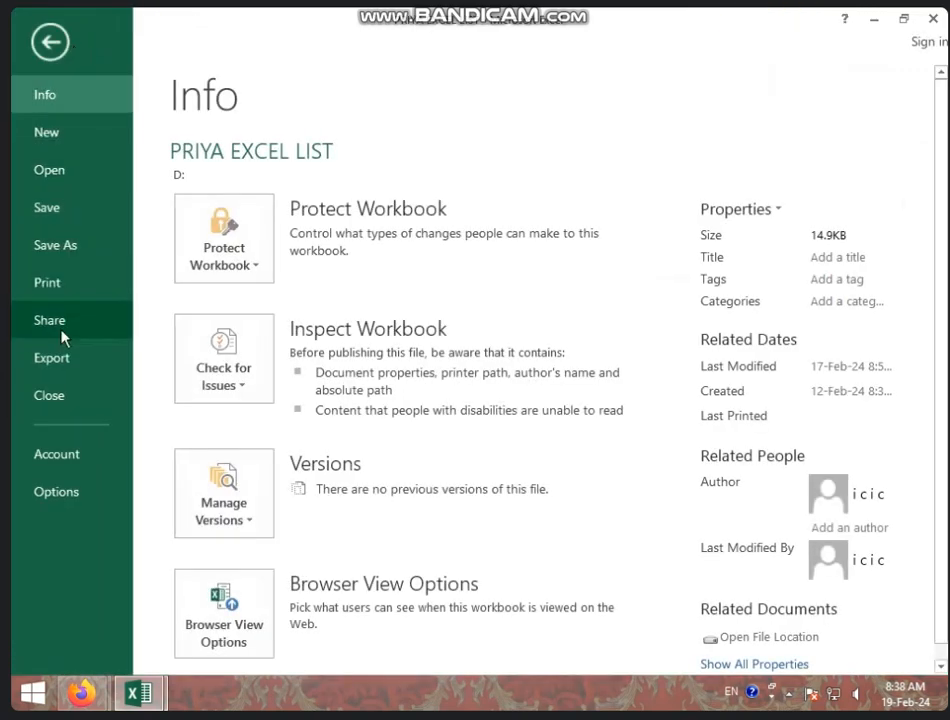
pyautogui.click(80, 459)
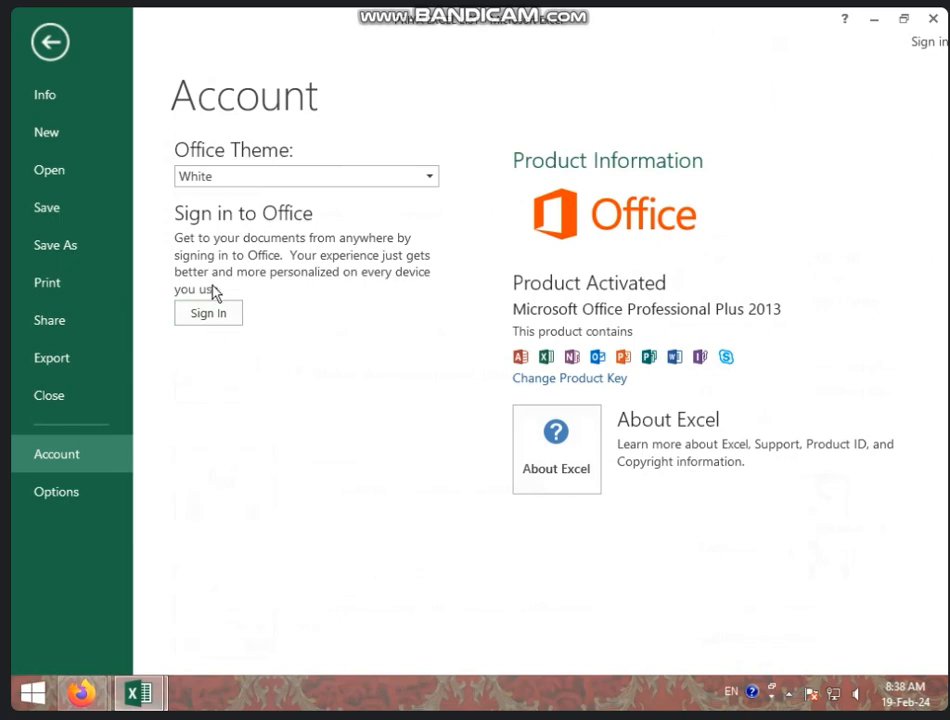
pyautogui.click(50, 42)
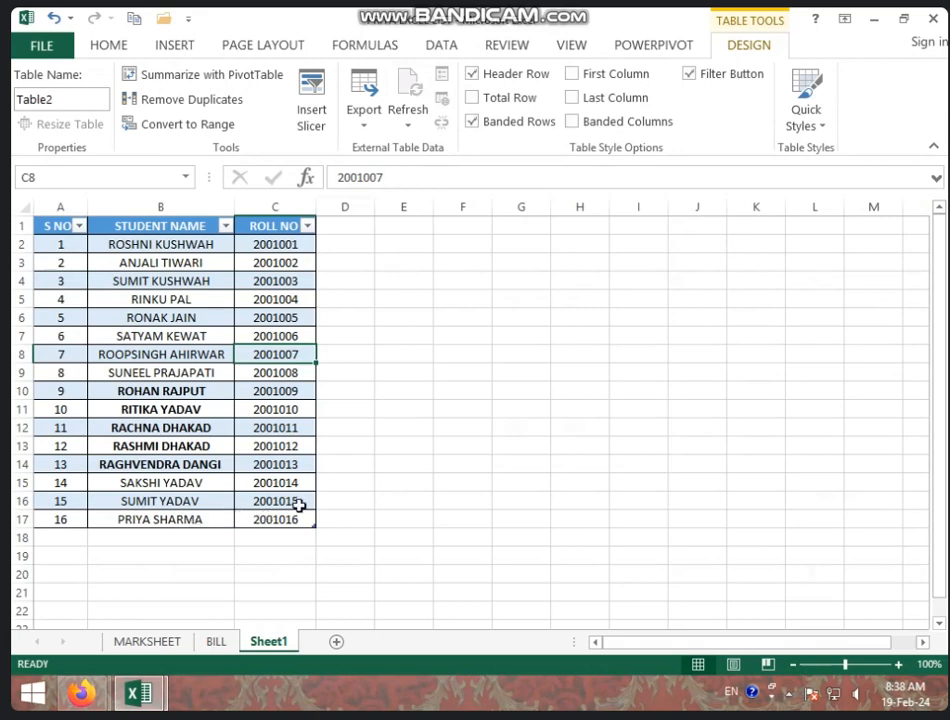
pyautogui.click(410, 116)
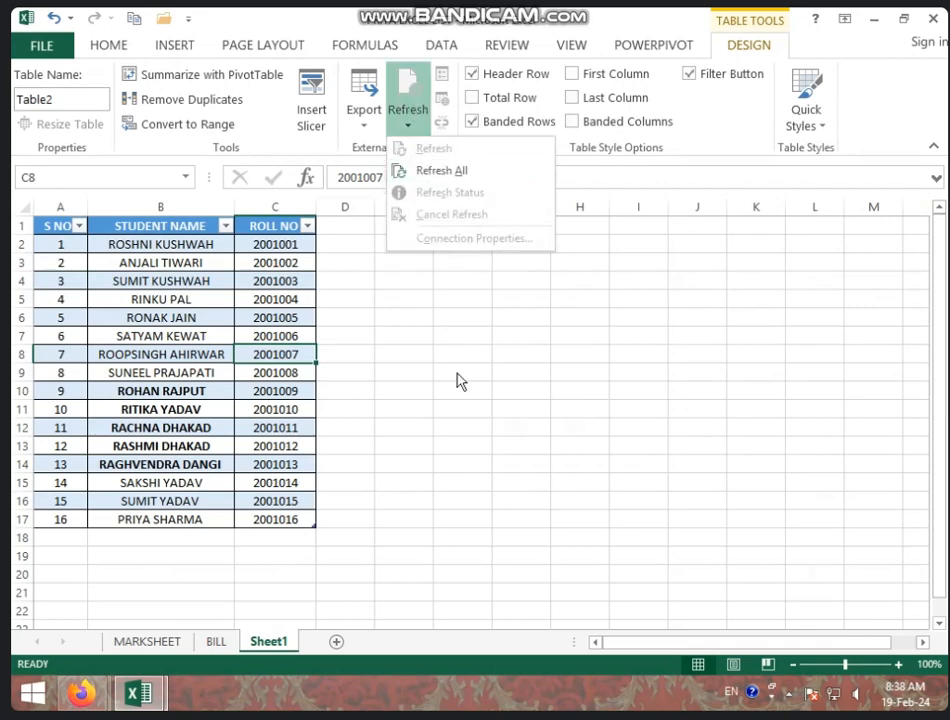
pyautogui.click(446, 409)
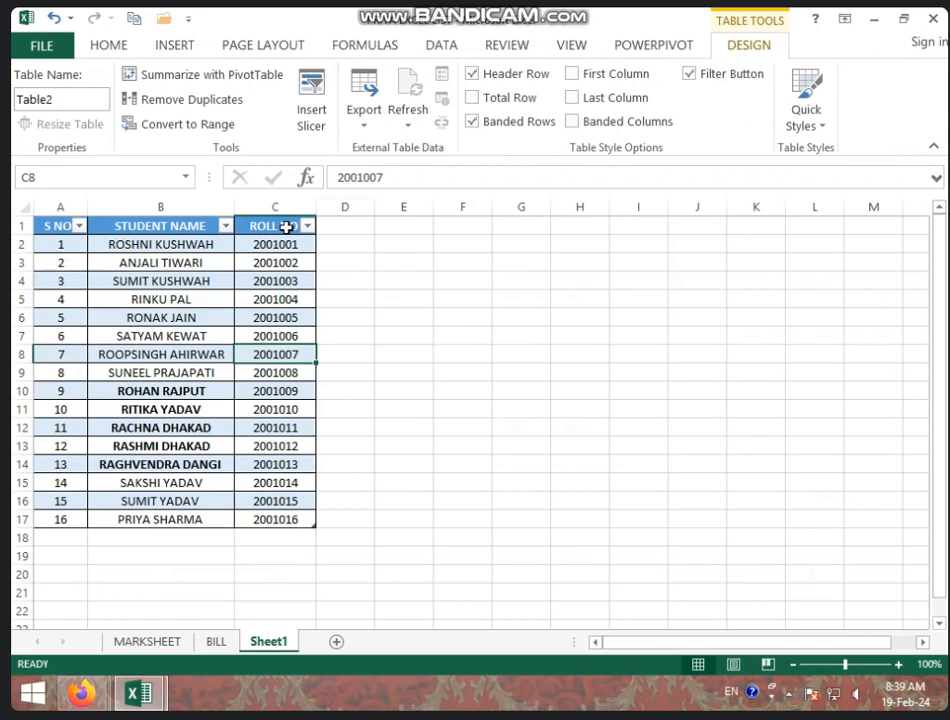
# Hide and restore the student table's header row, and add and remove its total row
pyautogui.click(517, 75)
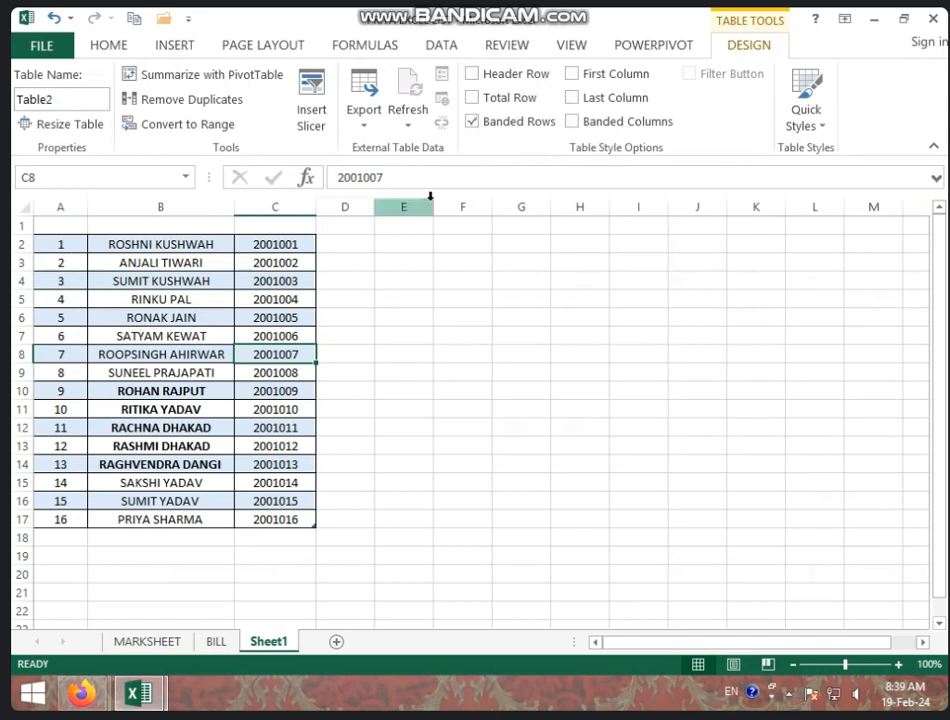
pyautogui.click(481, 76)
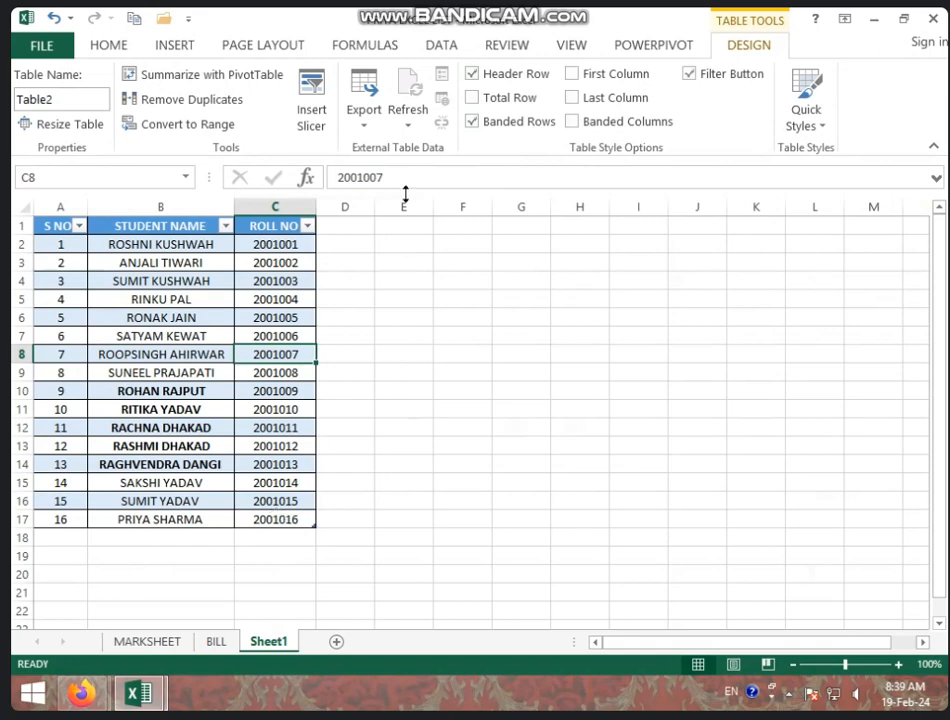
pyautogui.click(472, 97)
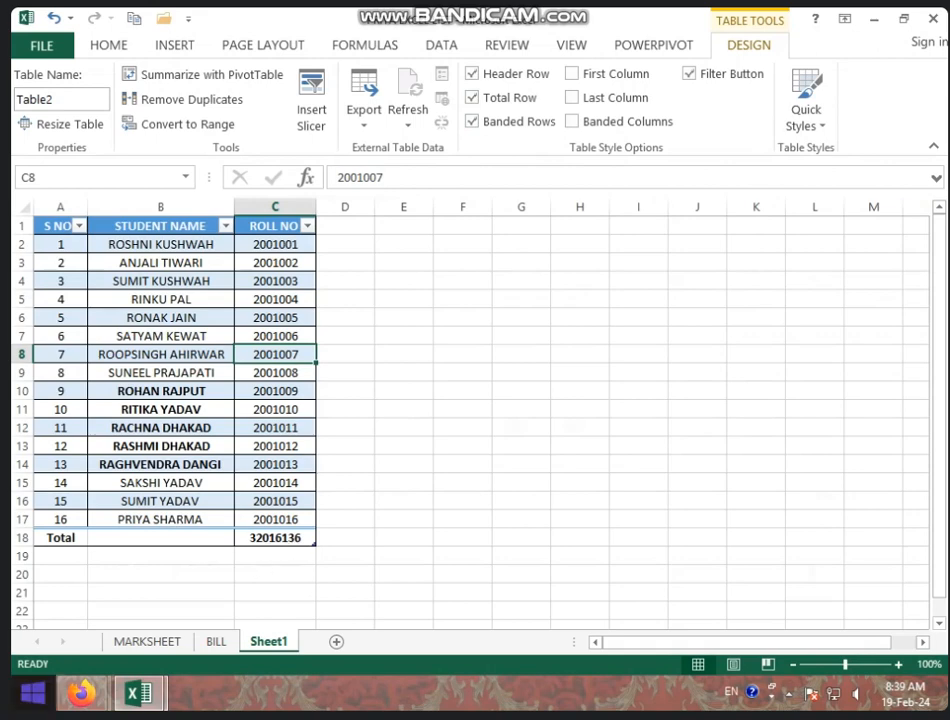
pyautogui.click(473, 100)
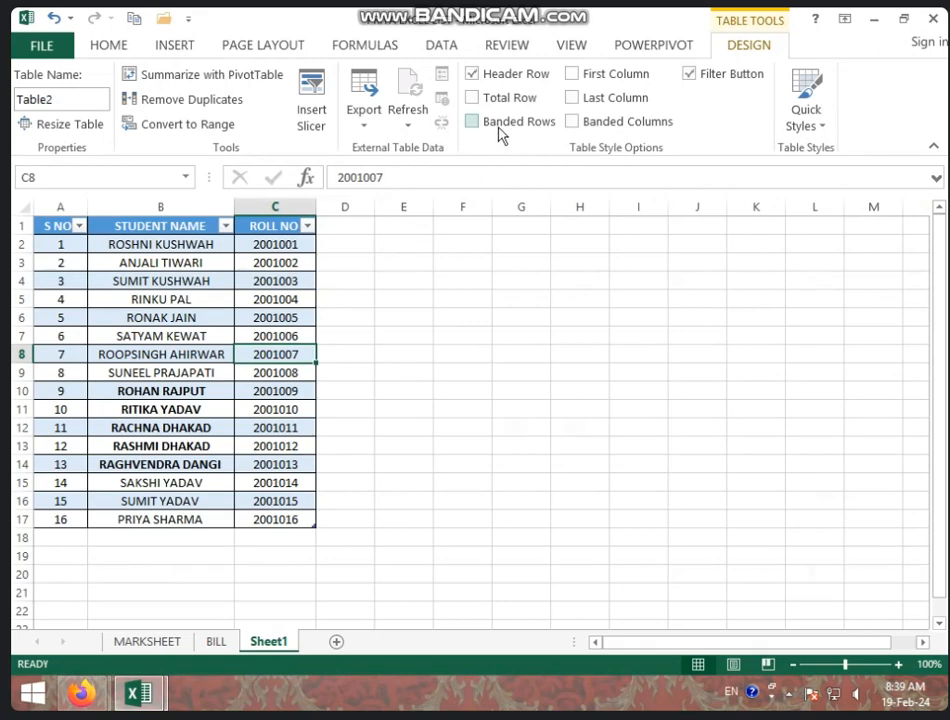
# Select the student table A1:C17 and switch its banded rows on and off again
pyautogui.click(229, 354)
pyautogui.moveTo(64, 222); pyautogui.dragTo(288, 515)
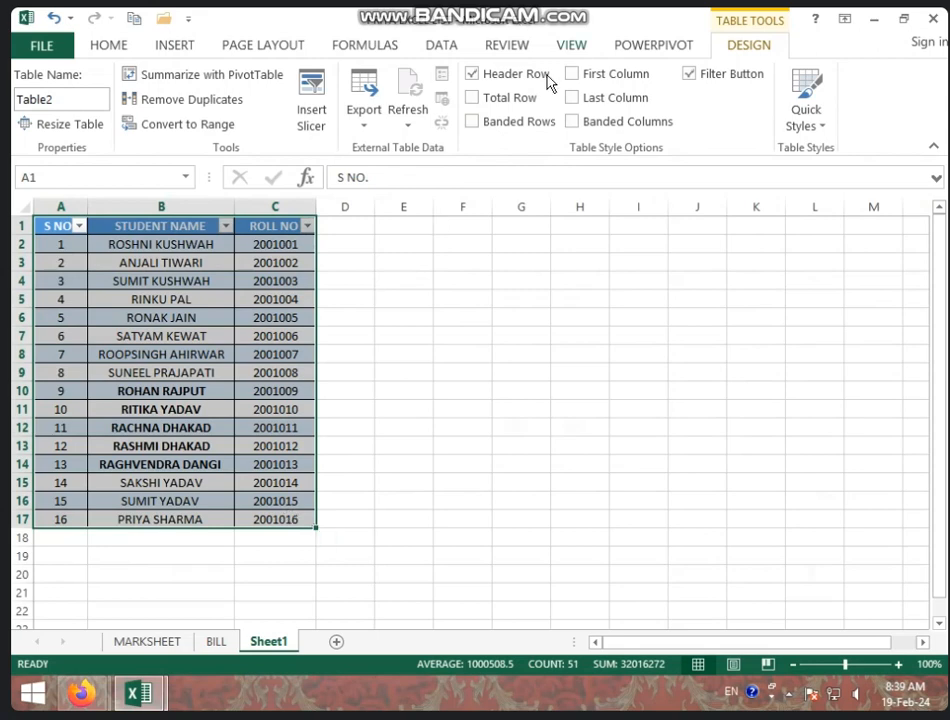
pyautogui.click(472, 122)
pyautogui.click(474, 124)
pyautogui.click(168, 488)
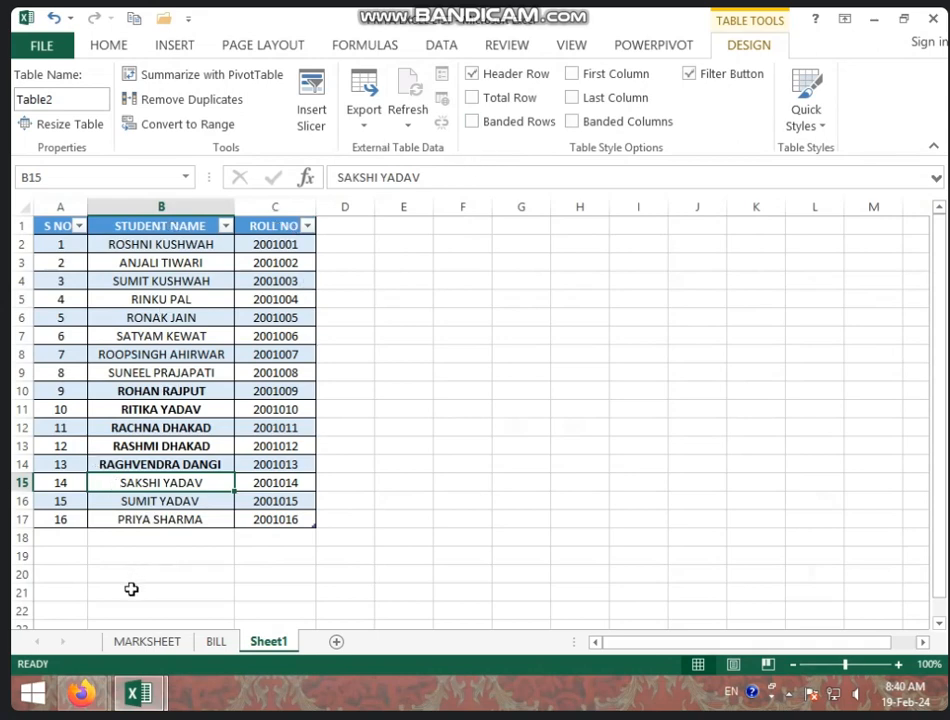
# Turn on the First Column and Last Column emphasis for the student table and inspect both columns enlarged
pyautogui.click(636, 80)
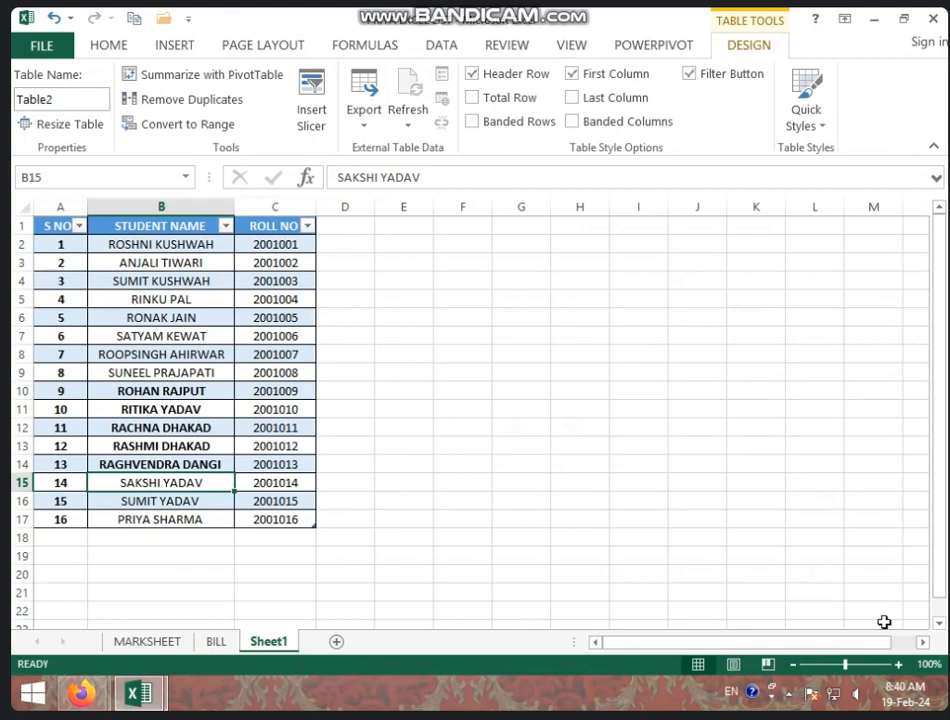
pyautogui.click(870, 675)
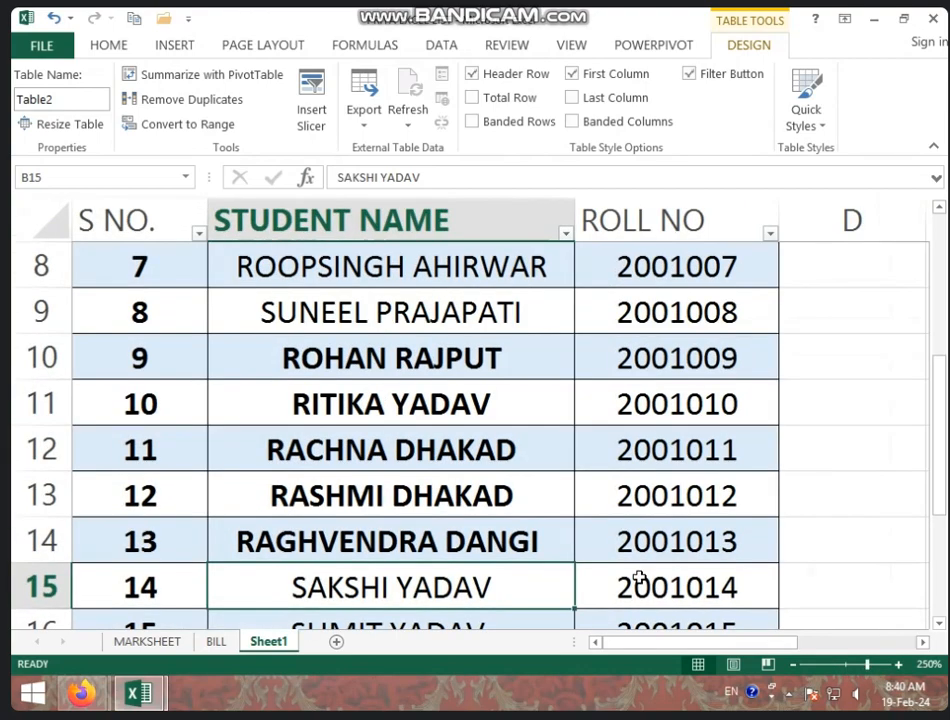
pyautogui.scroll(1, 451, 481)
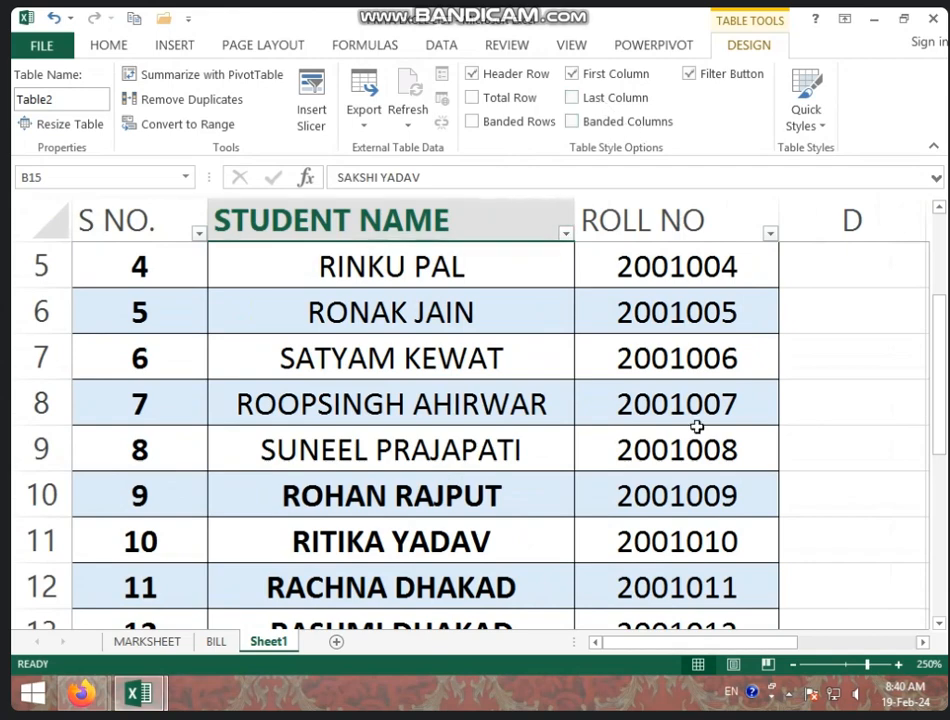
pyautogui.click(617, 97)
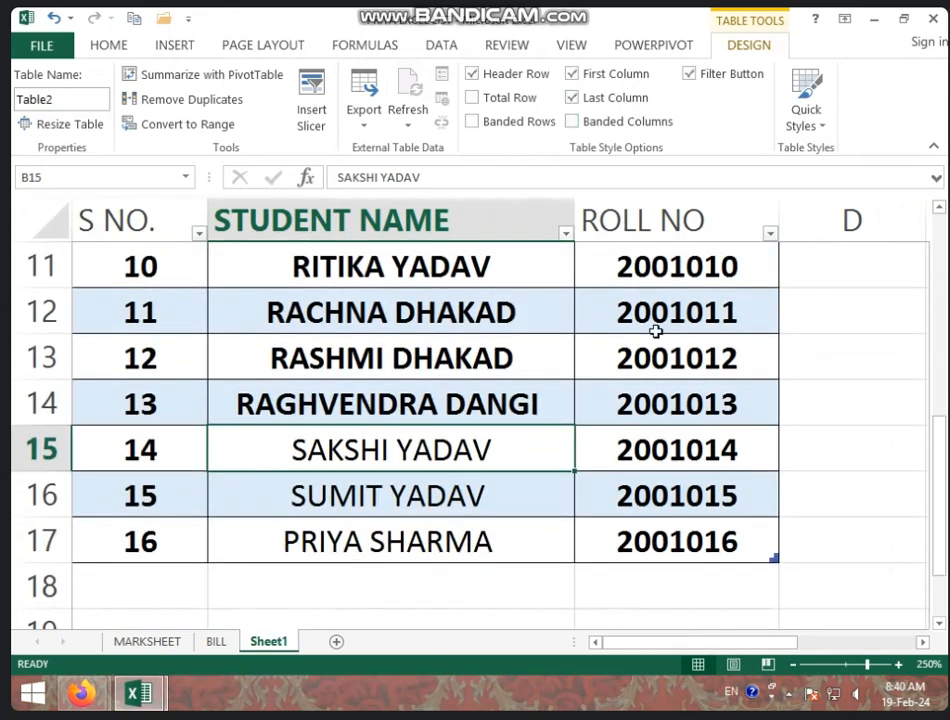
pyautogui.scroll(4, 679, 443)
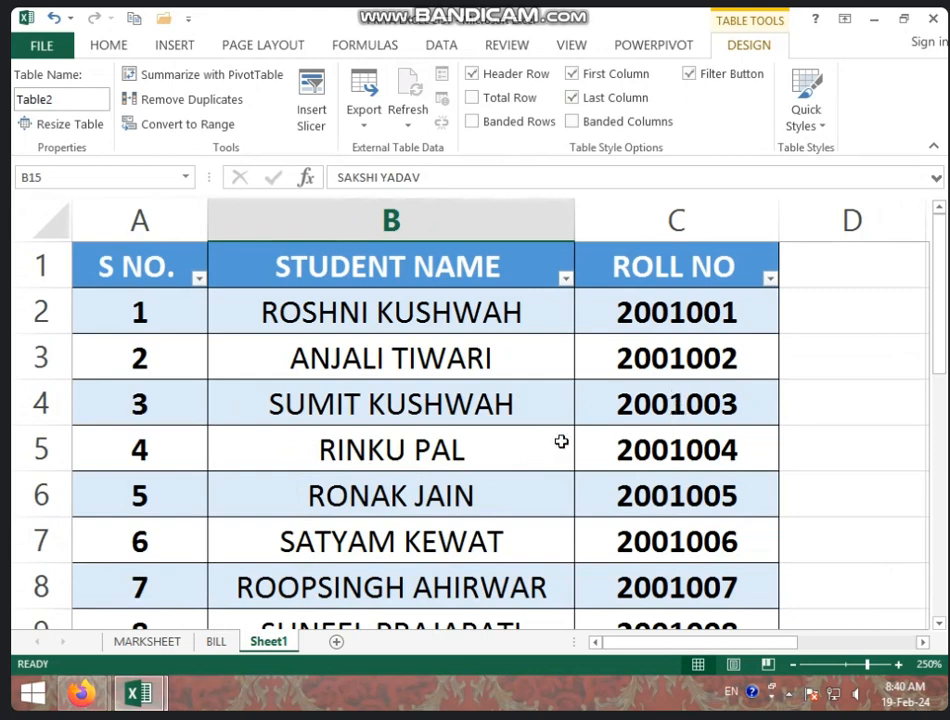
# Turn on Banded Columns for the student table and inspect the shading down the rows
pyautogui.click(571, 121)
pyautogui.scroll(2, 432, 445)
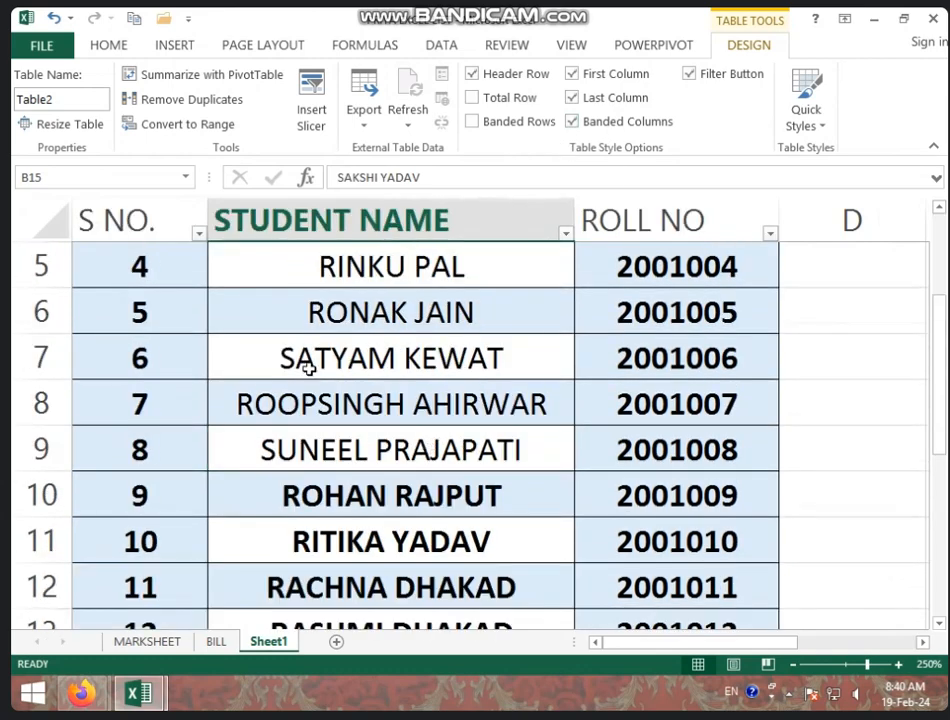
pyautogui.scroll(-1, 407, 560)
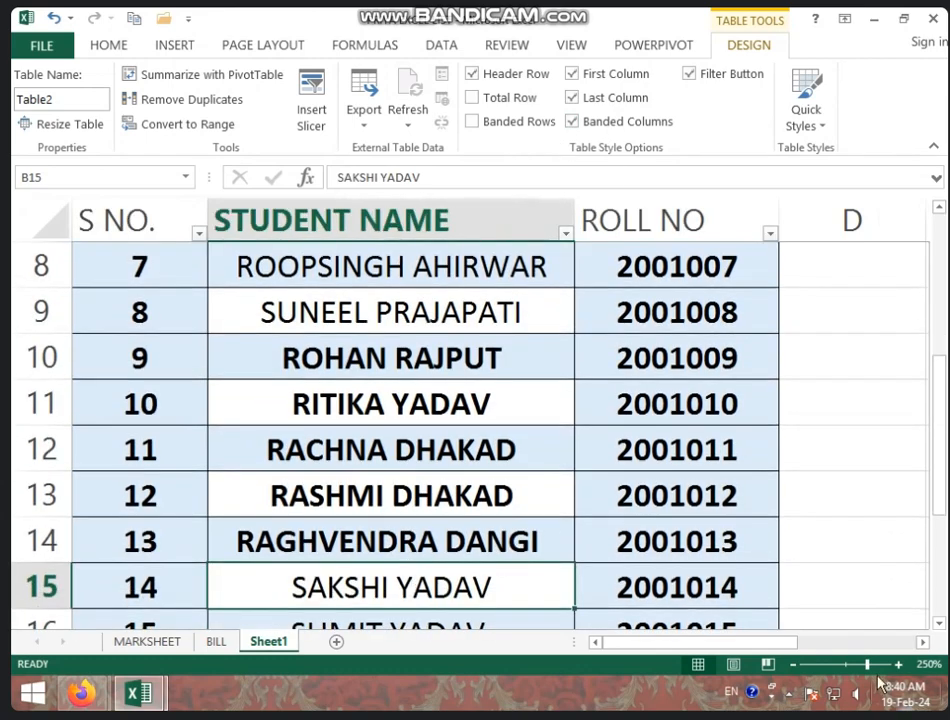
pyautogui.click(847, 665)
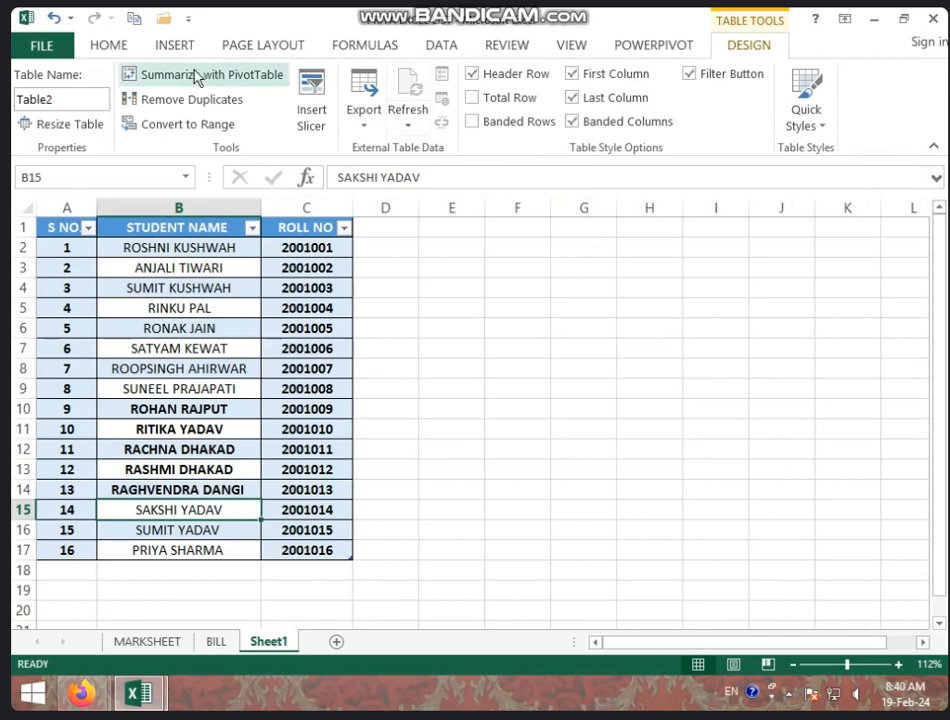
# Turn off the table's First Column, Last Column and Banded Columns options, and turn Banded Rows back on
pyautogui.click(178, 47)
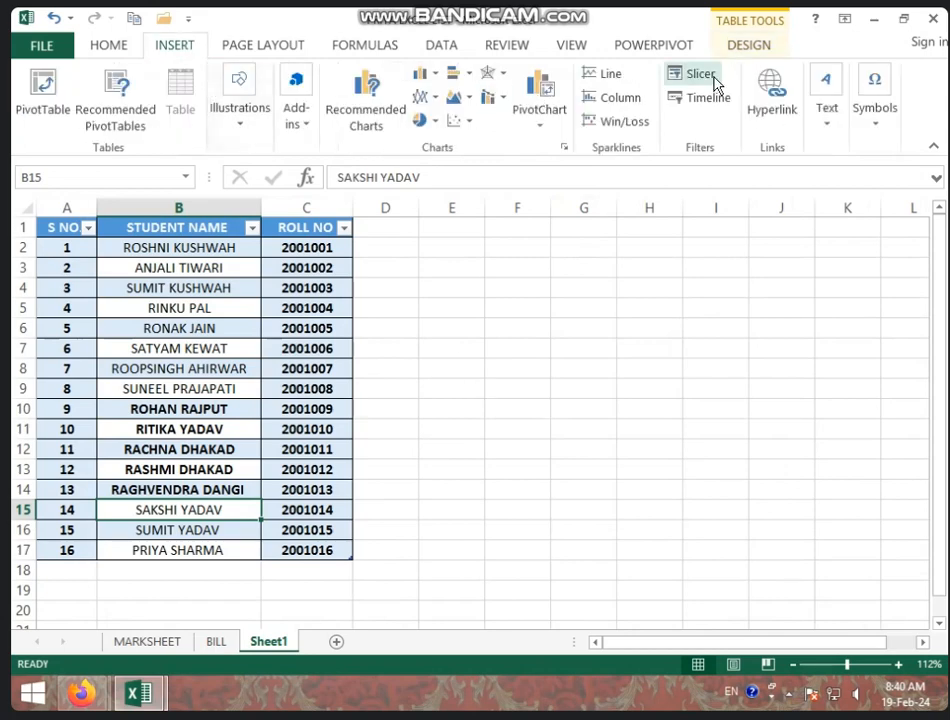
pyautogui.click(772, 48)
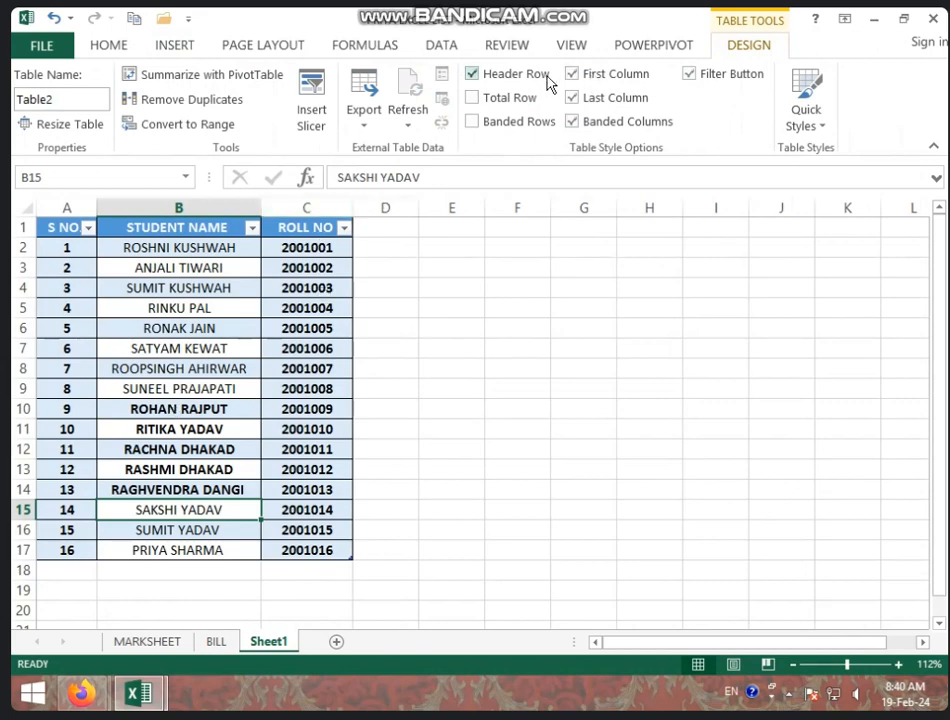
pyautogui.click(620, 76)
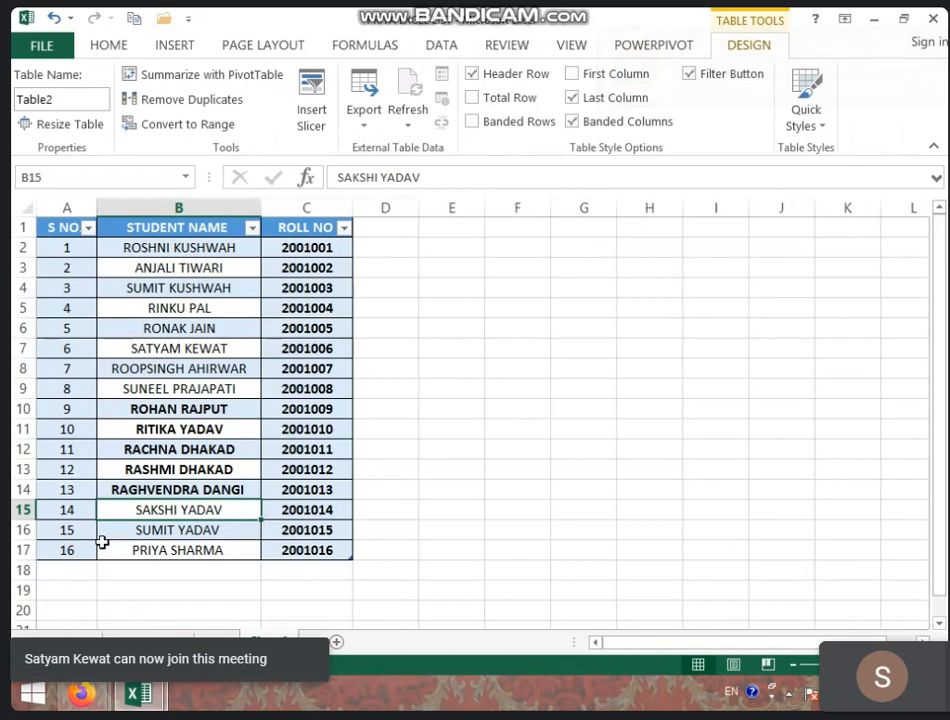
pyautogui.click(601, 101)
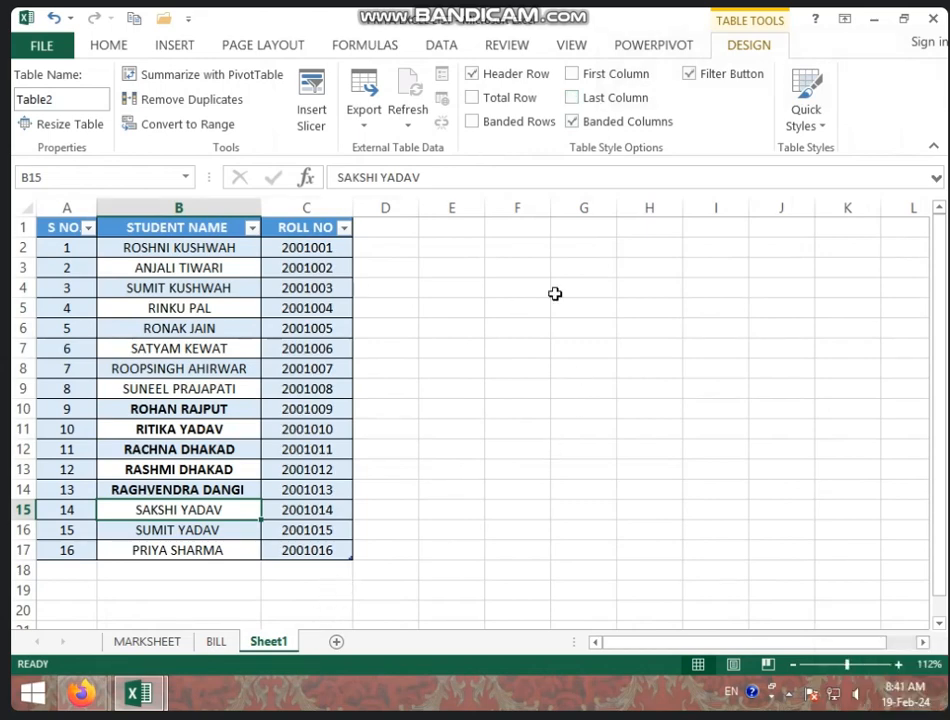
pyautogui.click(600, 124)
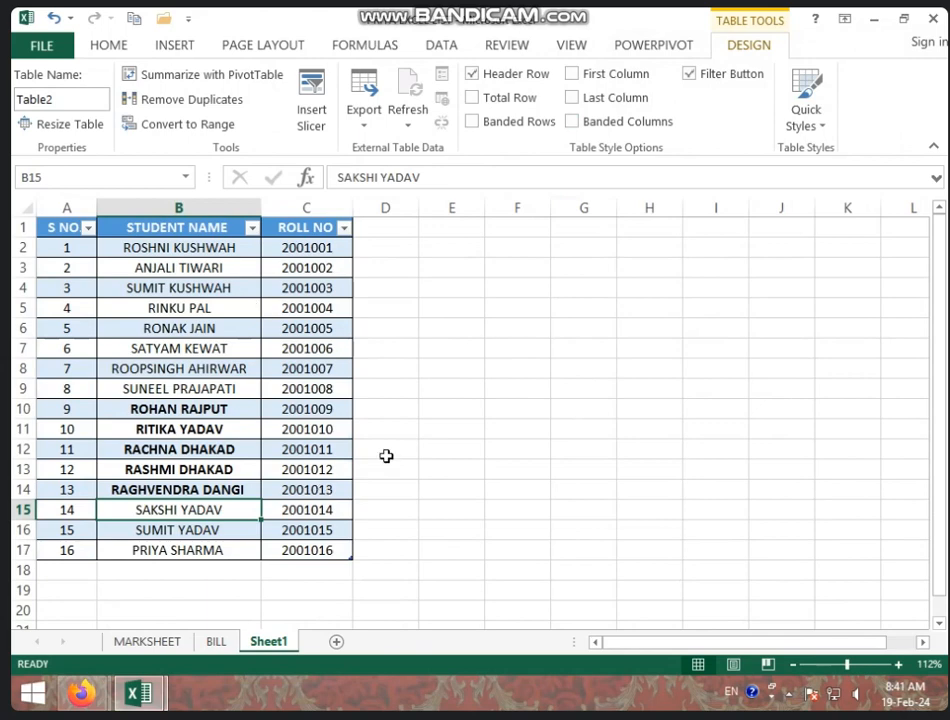
pyautogui.click(621, 124)
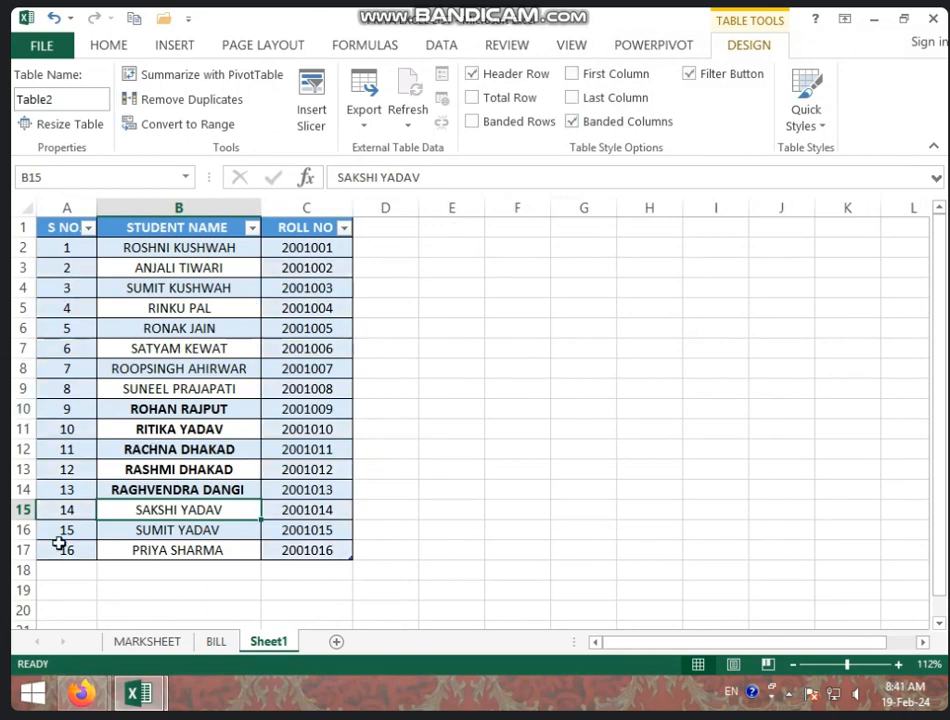
pyautogui.click(605, 128)
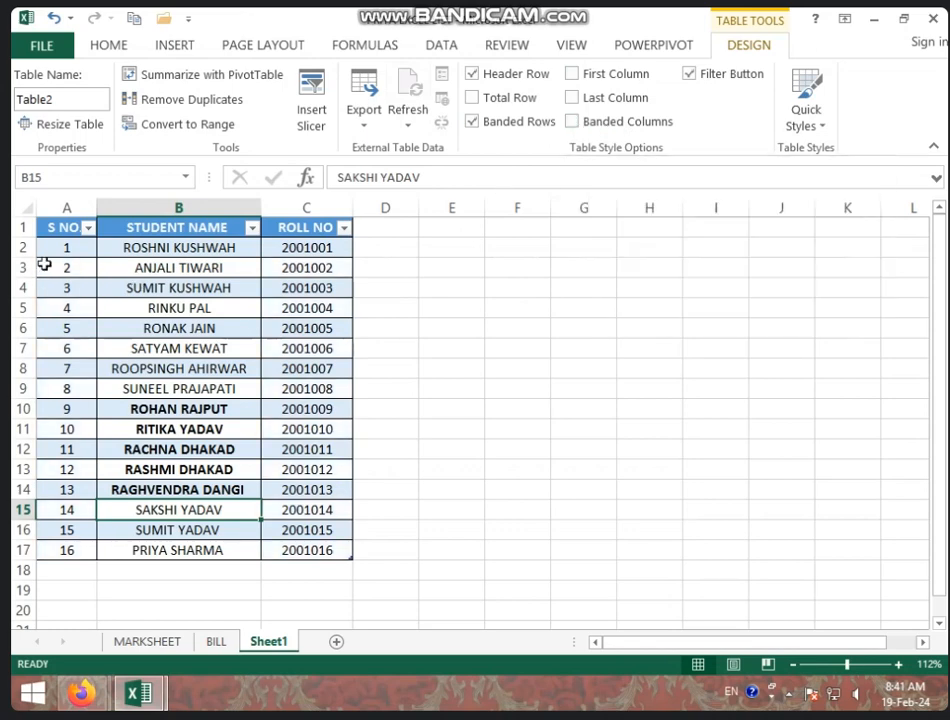
# Turn on Banded Columns for the student table, and switch its header filter buttons off and back on
pyautogui.click(594, 121)
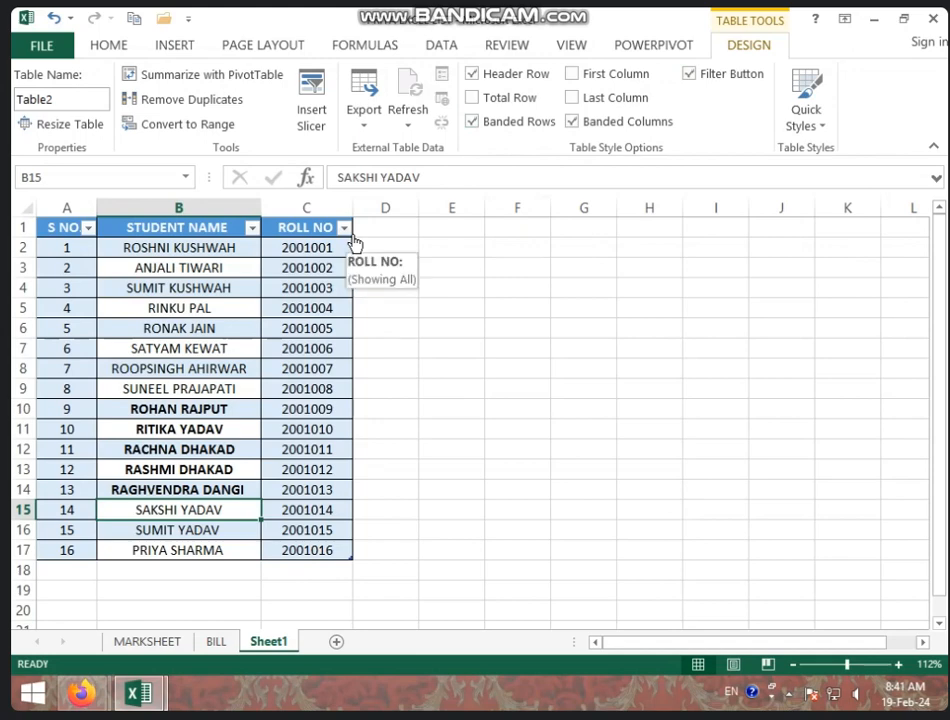
pyautogui.click(702, 80)
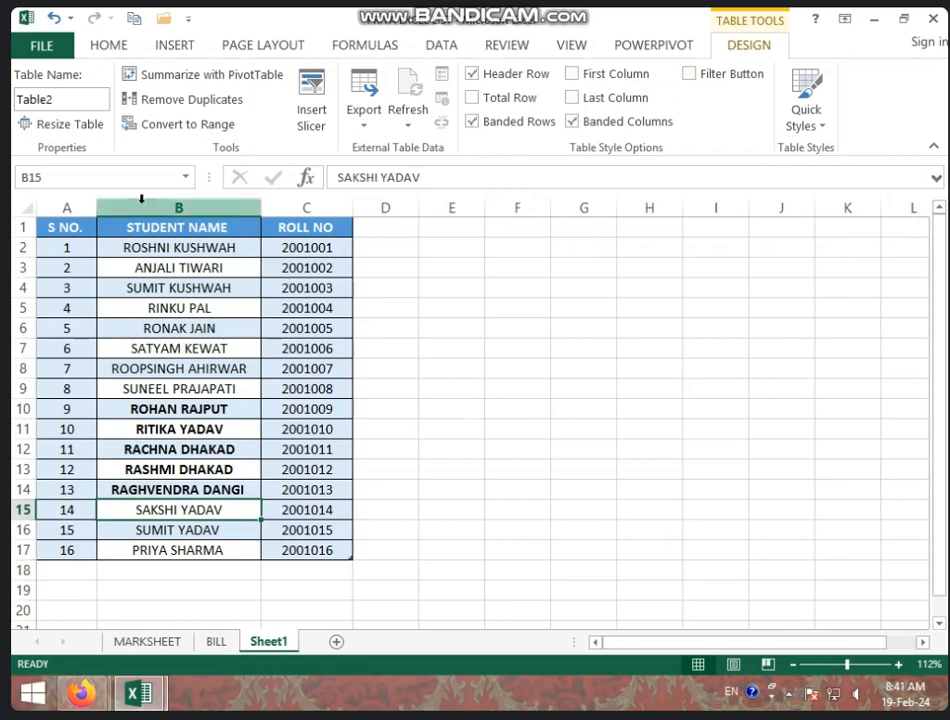
pyautogui.click(689, 73)
# Examine the Light and Medium table styles available for the student table without applying one
pyautogui.click(820, 133)
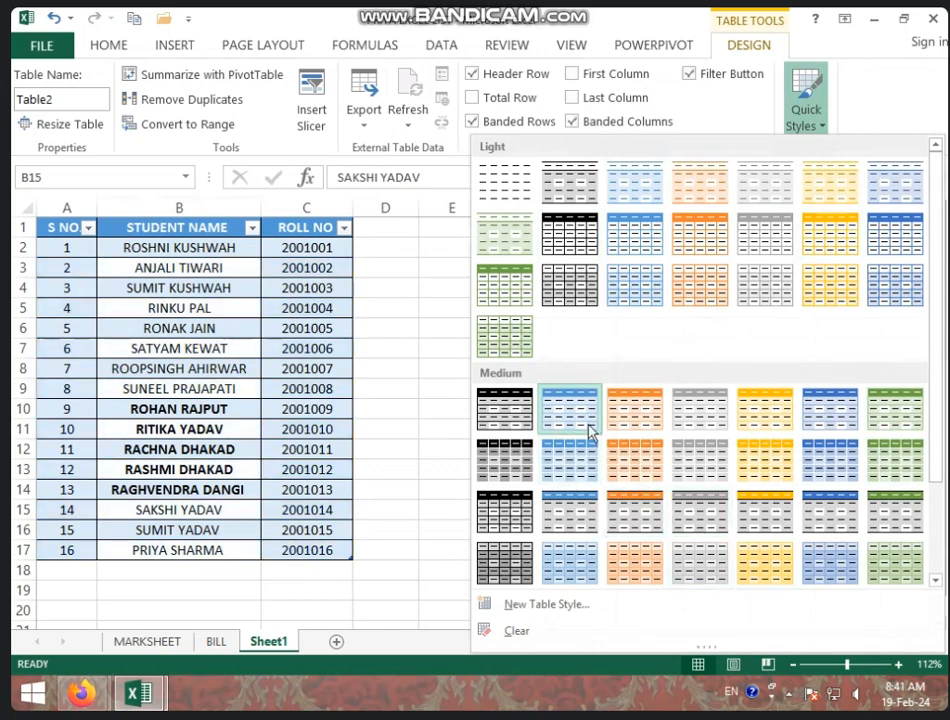
pyautogui.press('Escape')
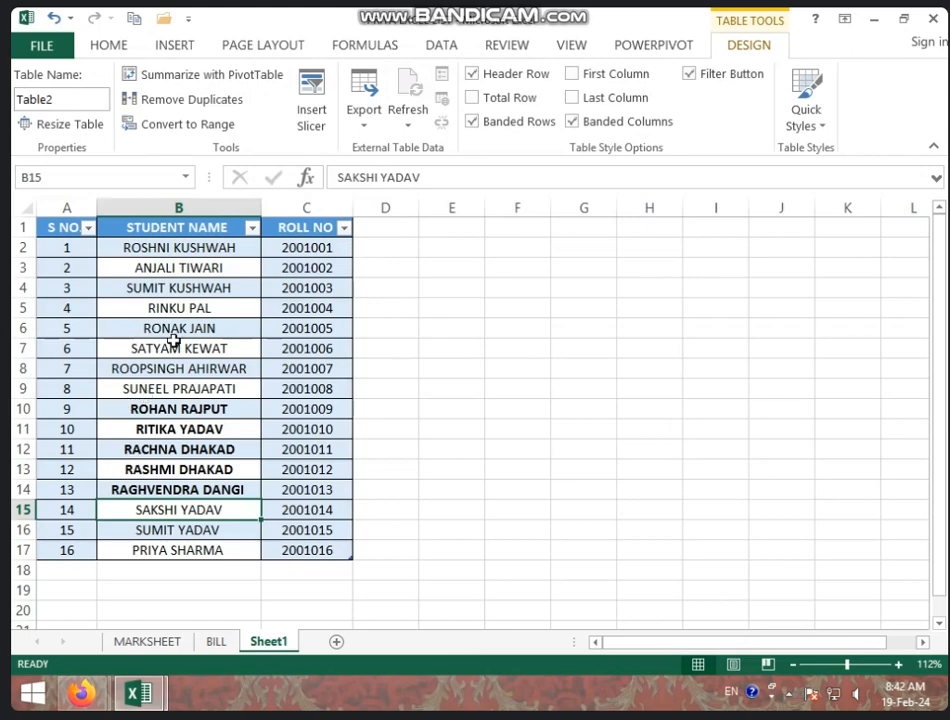
# Insert a STUDENT NAME slicer and use it to filter the table to its first listed student, clearing the filter again
pyautogui.click(310, 110)
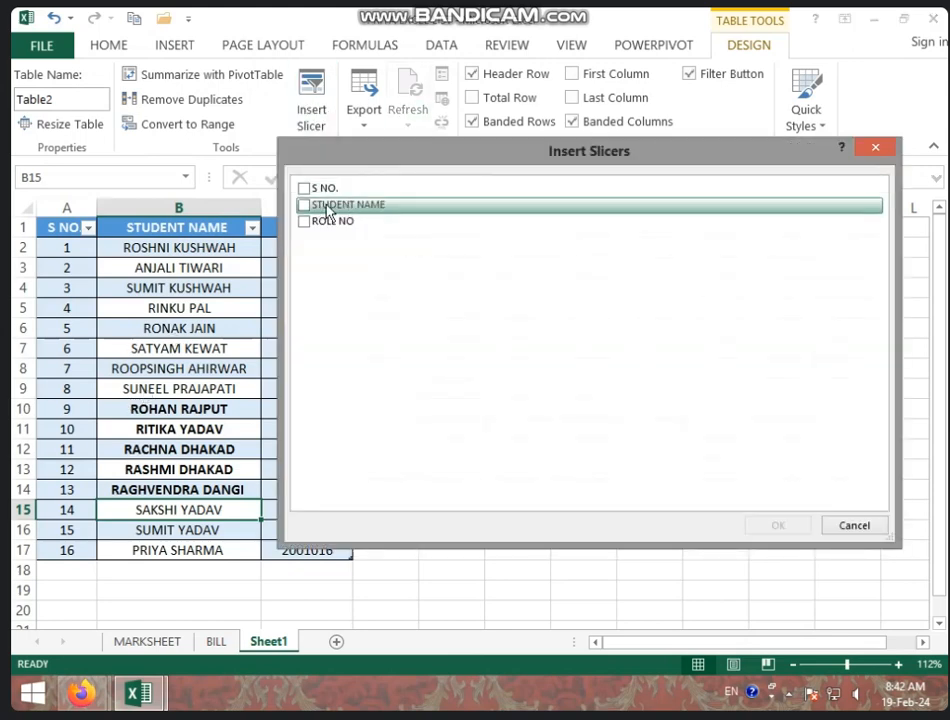
pyautogui.click(306, 205)
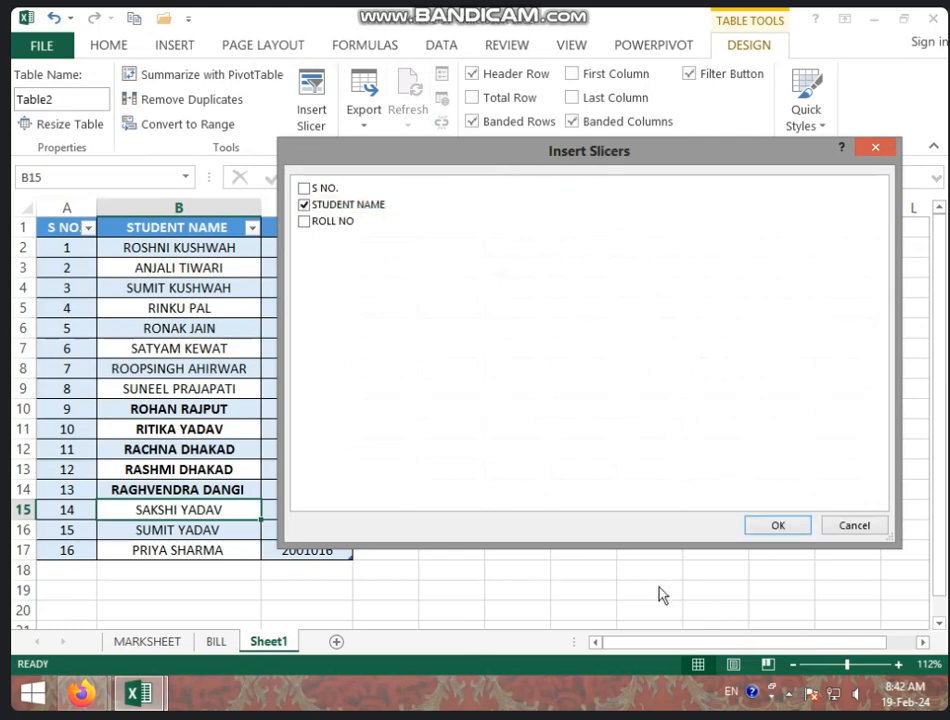
pyautogui.click(772, 526)
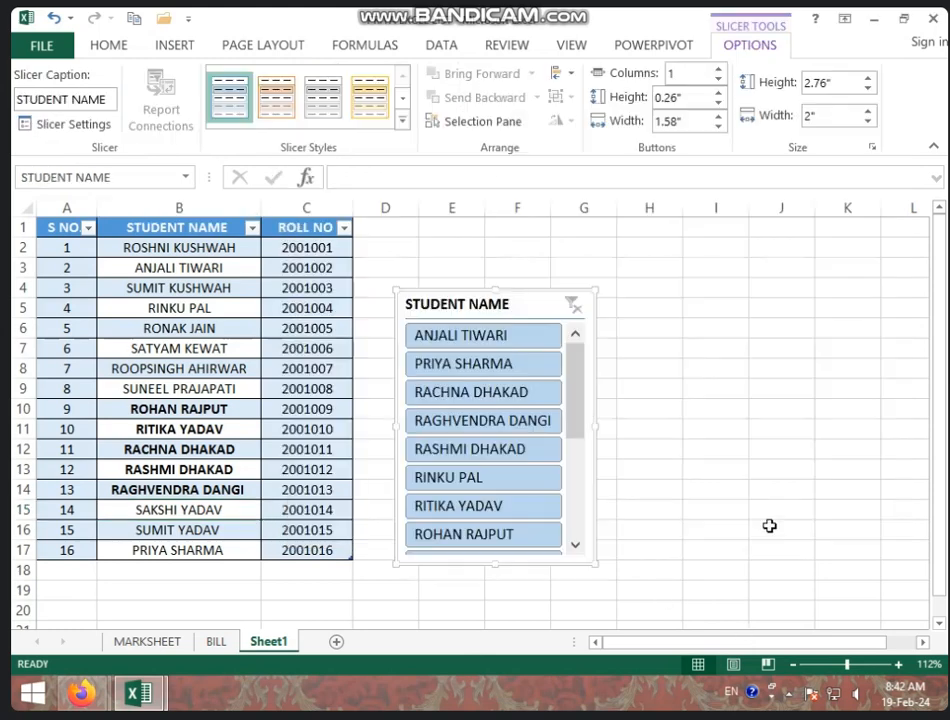
pyautogui.click(483, 342)
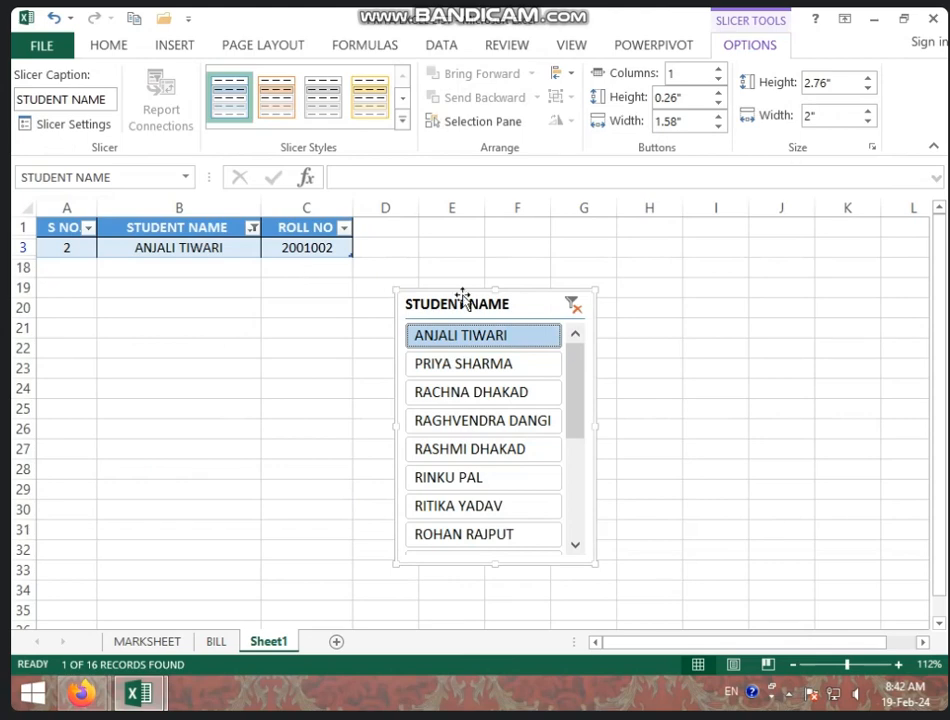
pyautogui.click(576, 306)
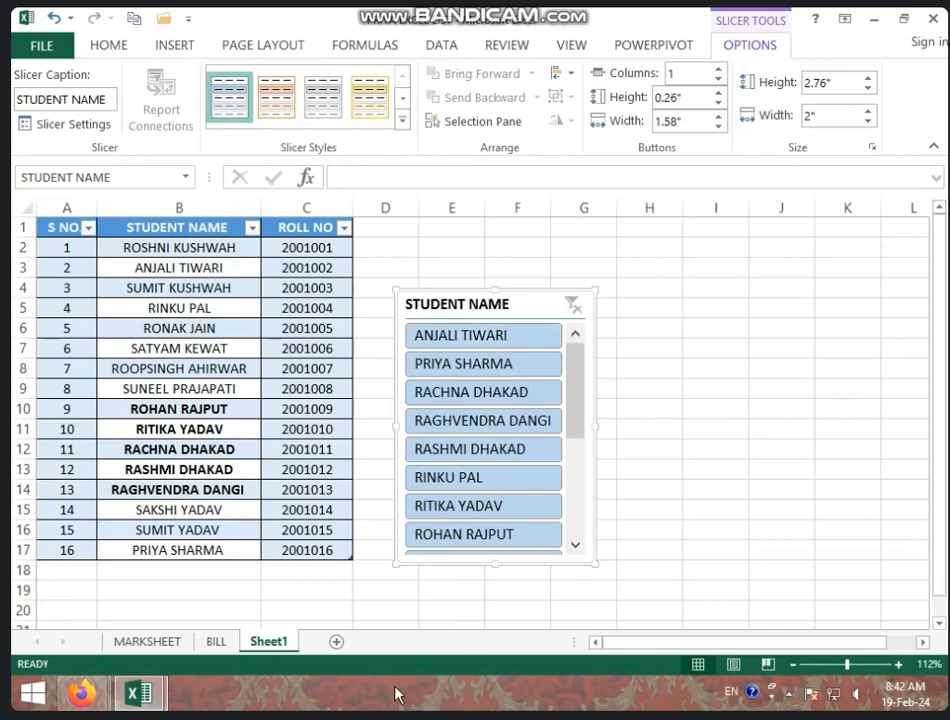
# Delete the STUDENT NAME slicer from the sheet
pyautogui.click(226, 421)
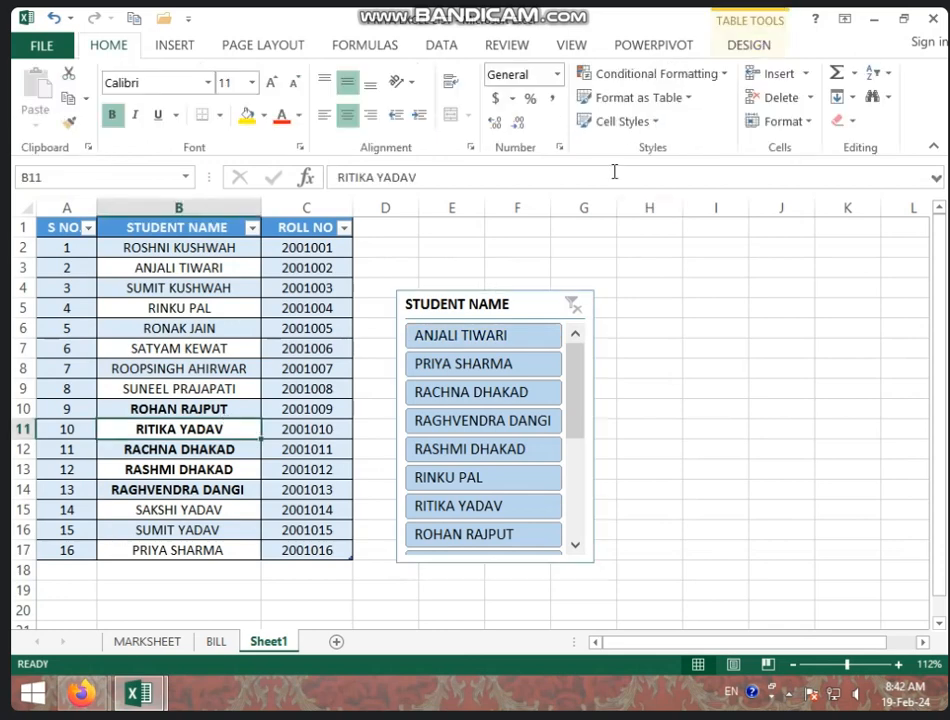
pyautogui.click(762, 46)
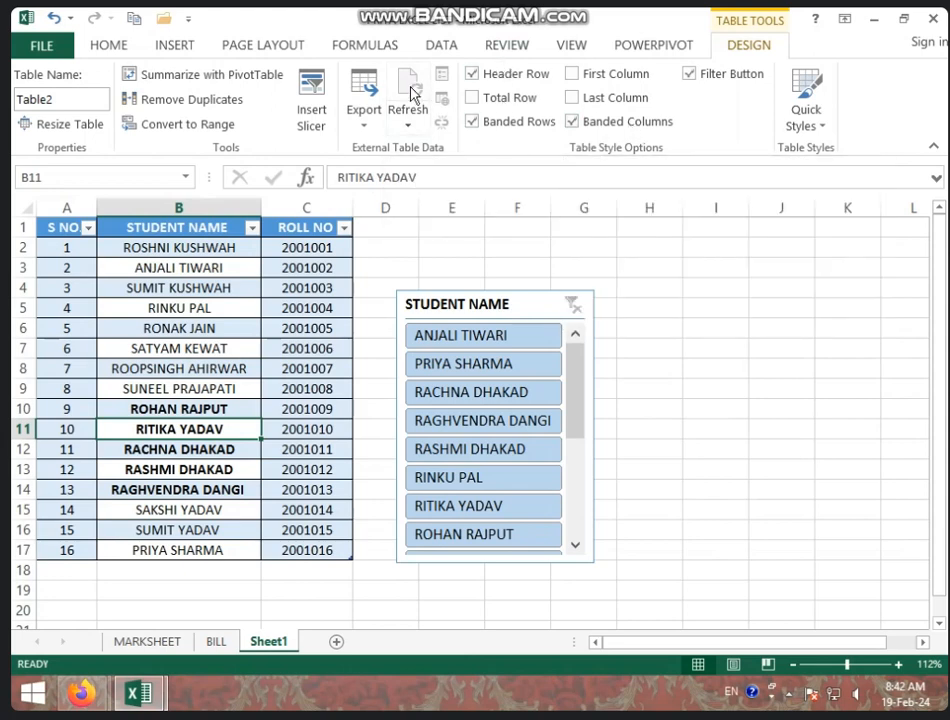
pyautogui.click(549, 303)
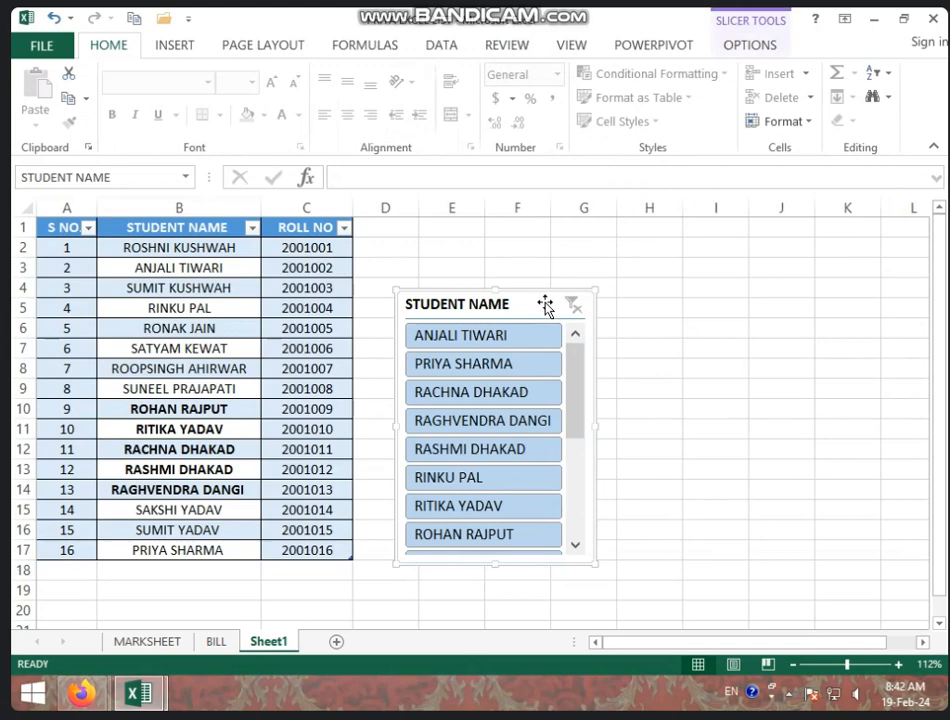
pyautogui.press('Delete')
# Bring up the Illustrations options for inserting pictures, shapes, SmartArt and screenshots
pyautogui.click(178, 48)
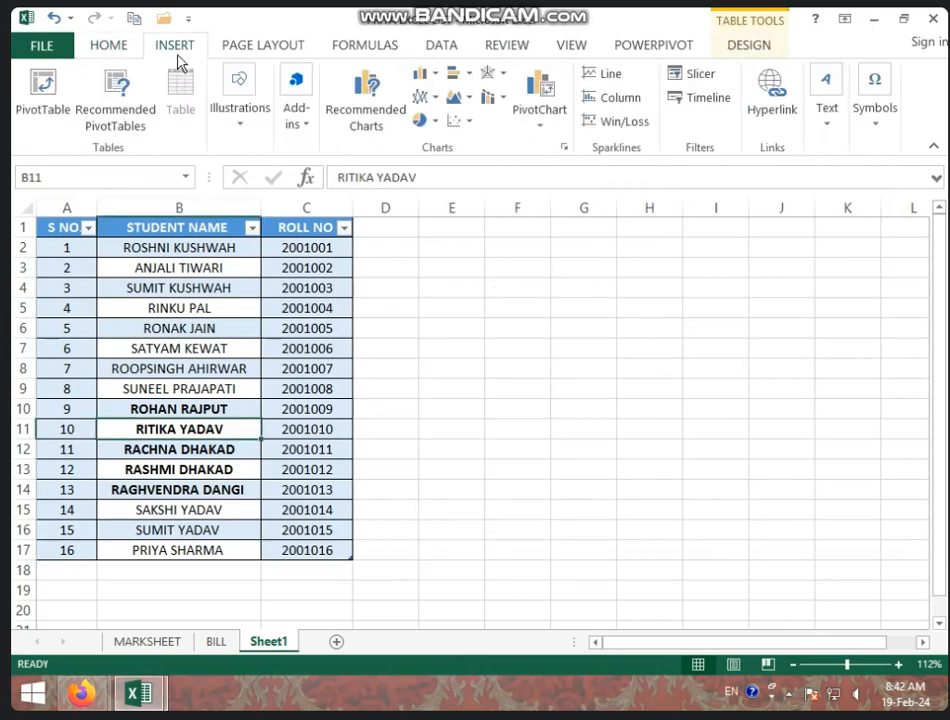
pyautogui.click(242, 132)
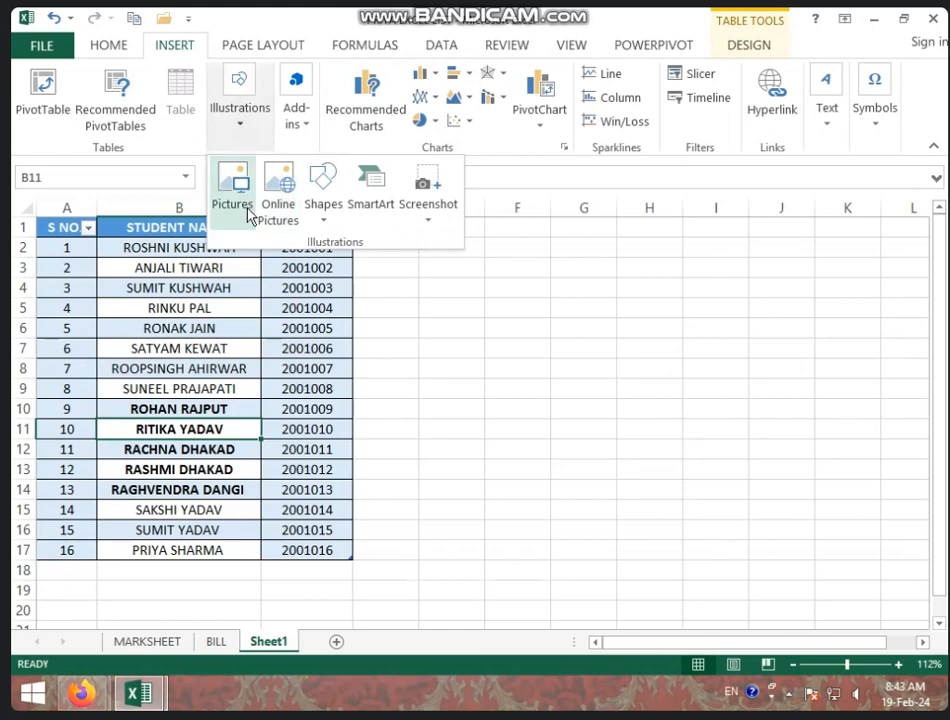